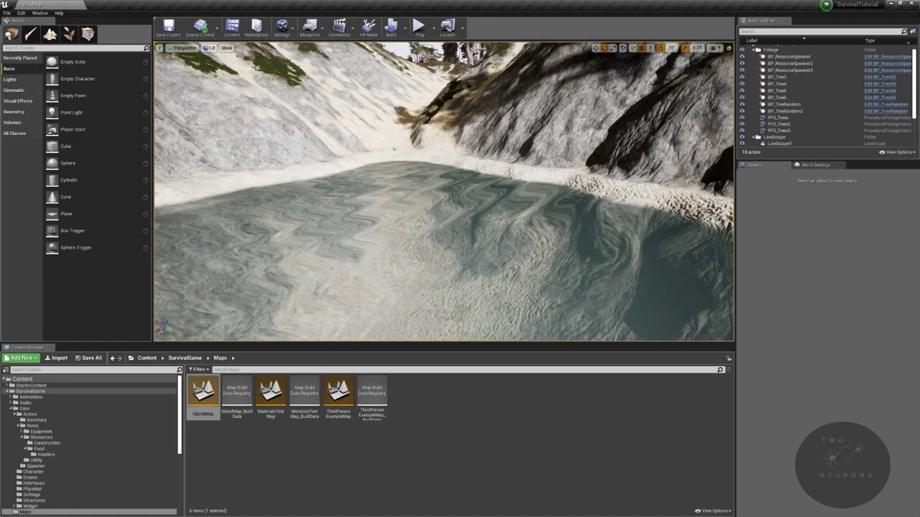
Select BP_ResourceSpawner in the Foliage folder and examine its resource entries 3 and 4 under Resources Details
right_drag(529, 184, 395, 104)
key(w)
right_drag(454, 279, 395, 248)
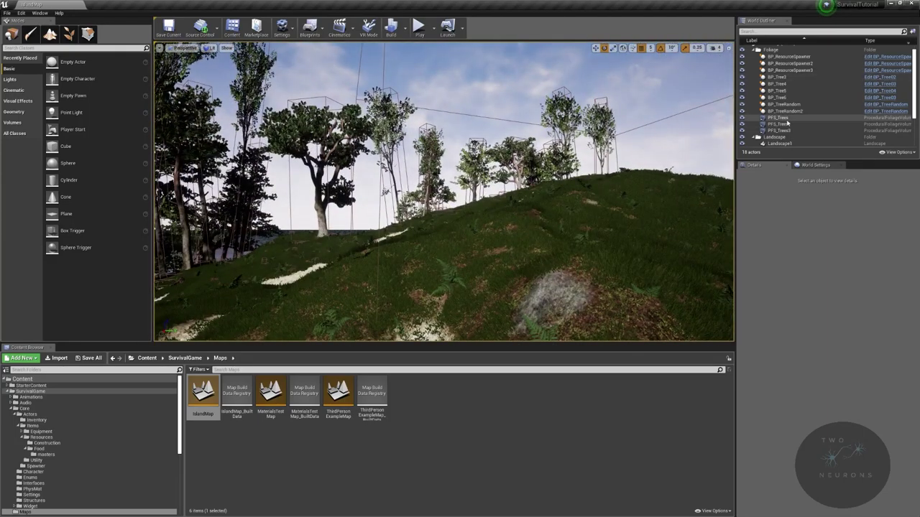
click(802, 58)
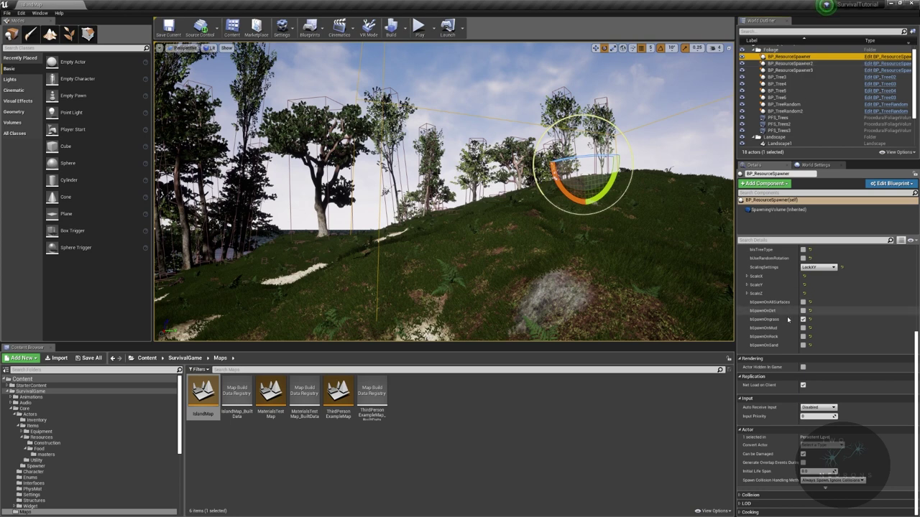
click(744, 337)
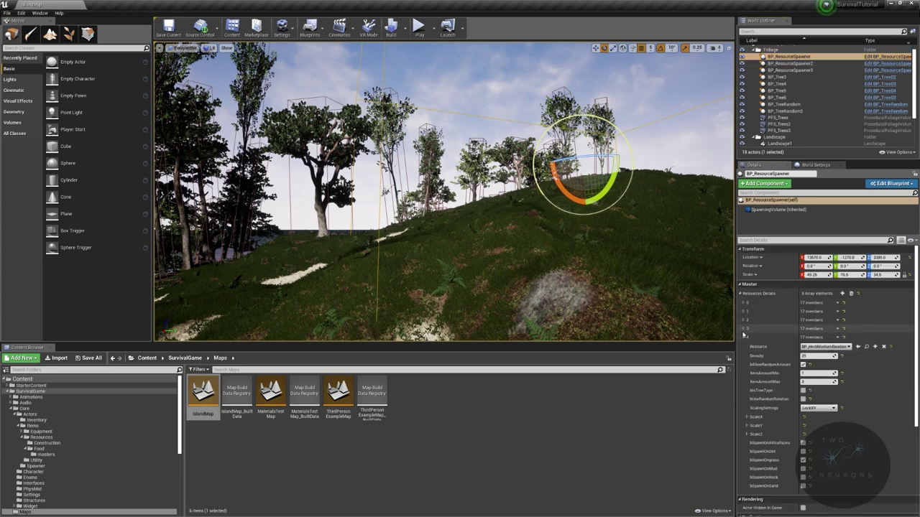
click(744, 328)
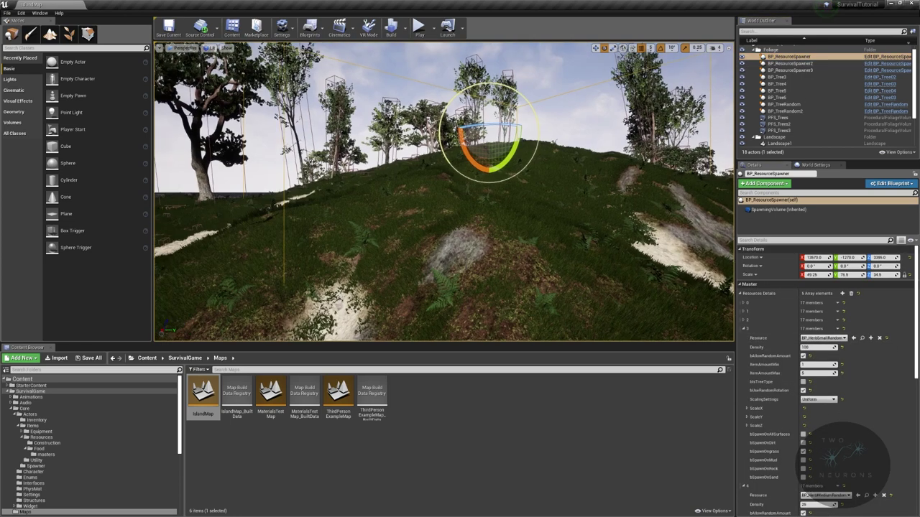
Fly through the island level to examine the hills, trees, shoreline and spawned ground foliage
right_drag(444, 191, 523, 159)
key(w)
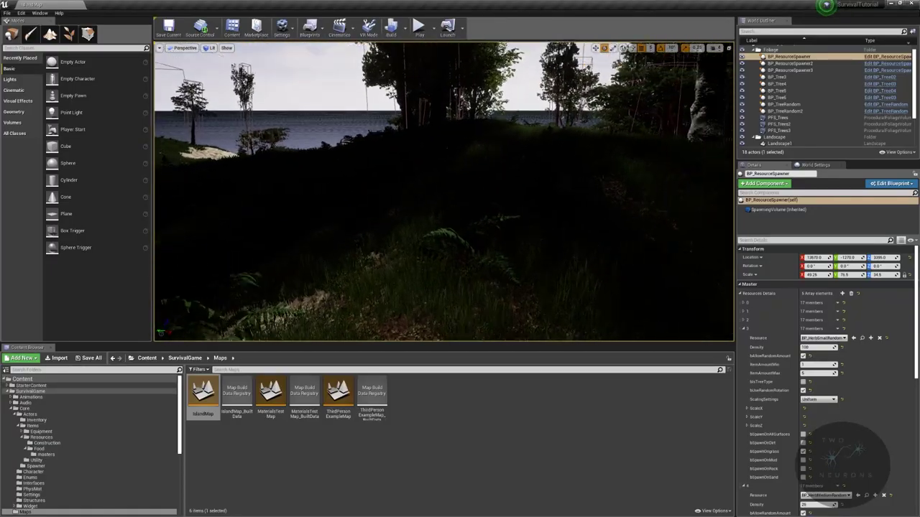
right_drag(445, 191, 589, 226)
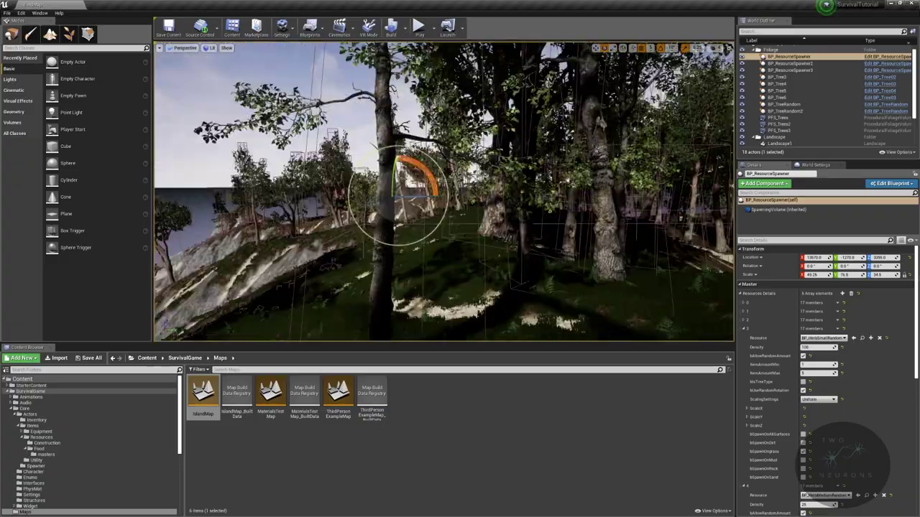
right_drag(444, 191, 460, 244)
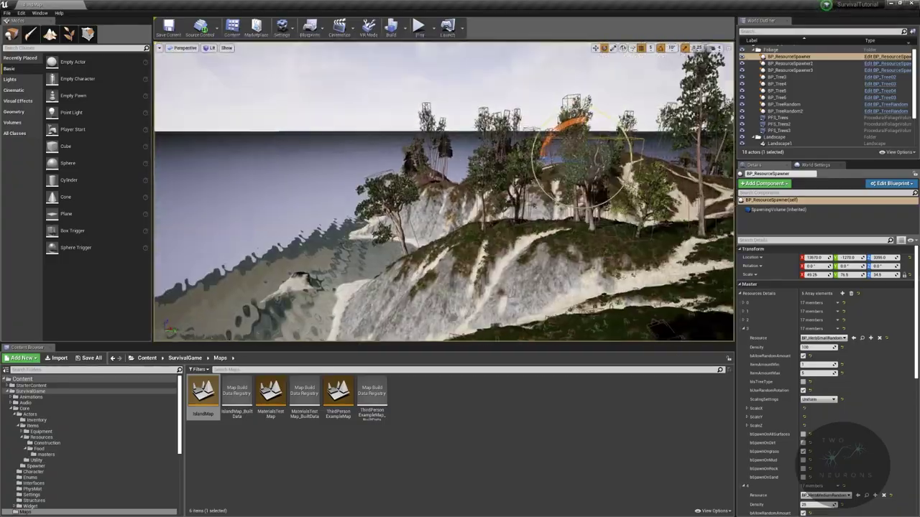
right_drag(444, 192, 424, 169)
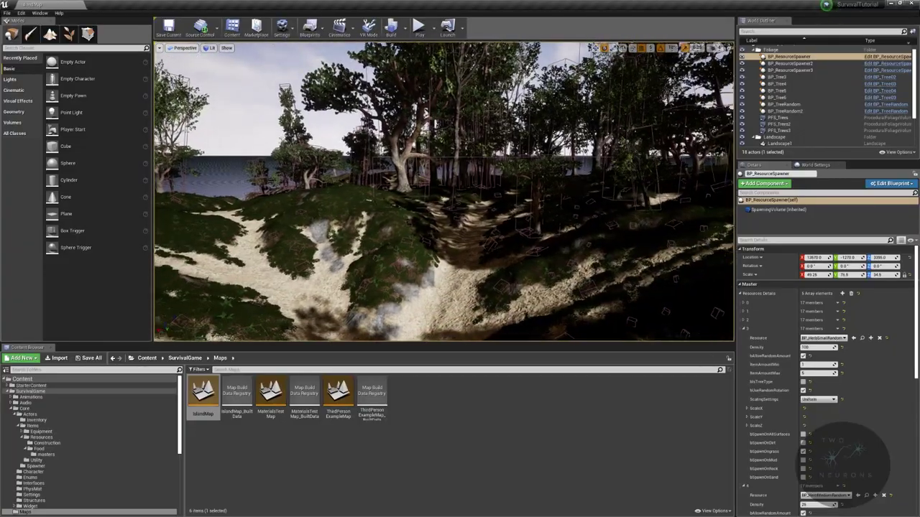
key(w)
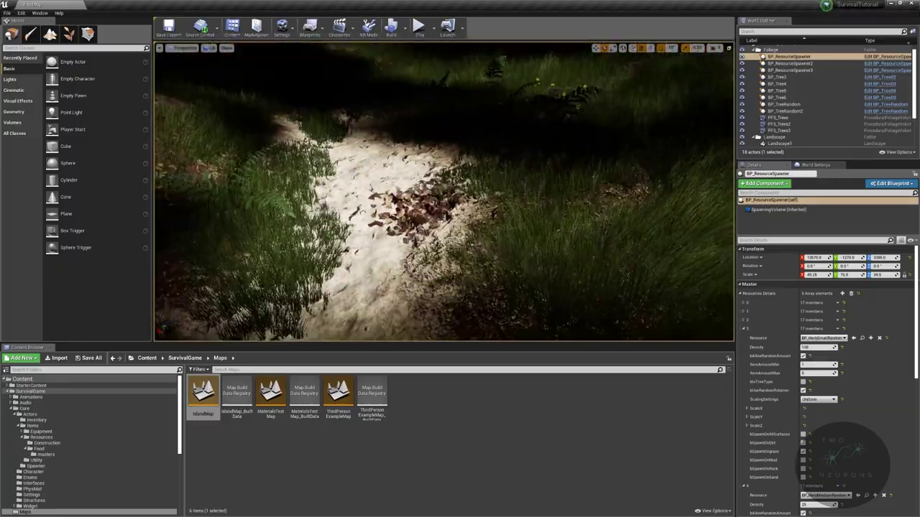
right_drag(443, 190, 443, 190)
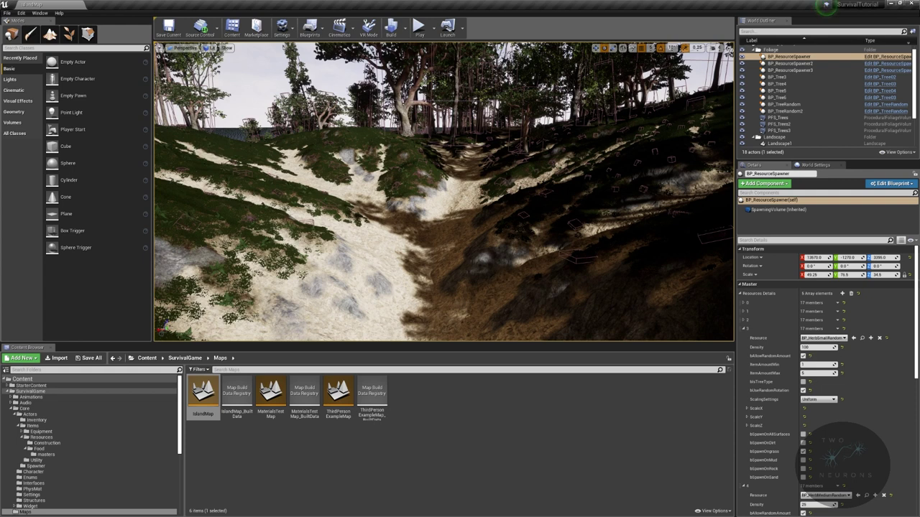
Collapse the Foliage, Landscape, Lighting and Sky folders in the World Outliner
click(756, 49)
click(753, 61)
click(753, 67)
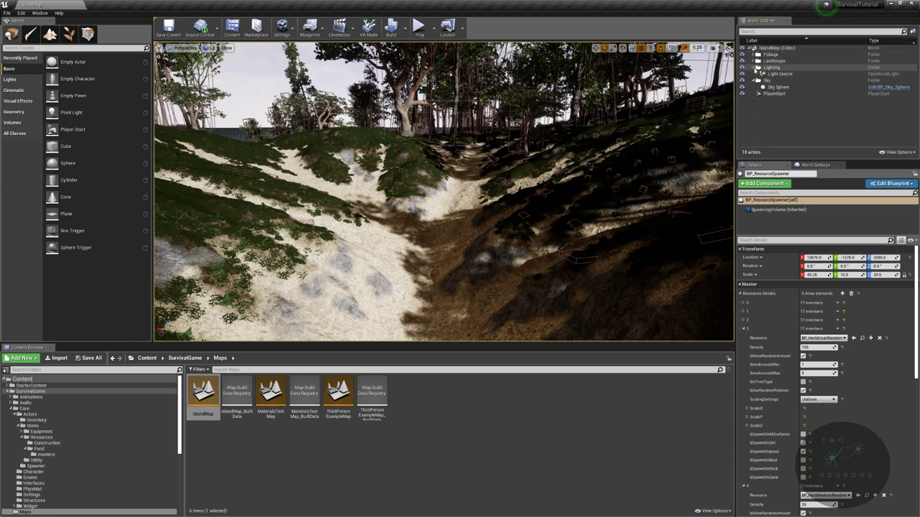
click(753, 73)
Switch to File Explorer, open the Environment folder inside Sounds, and return to the level editor
drag(919, 129, 594, 146)
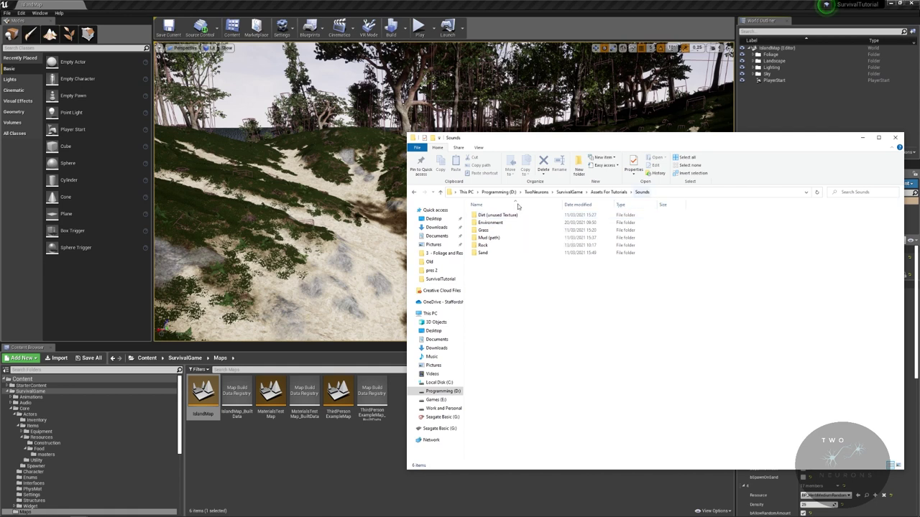
double_click(489, 223)
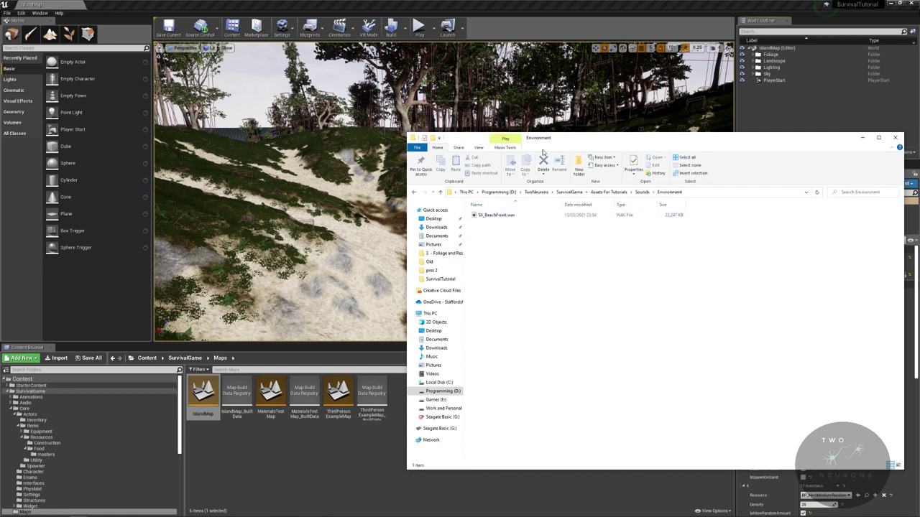
drag(670, 141, 755, 143)
key(alt+Tab)
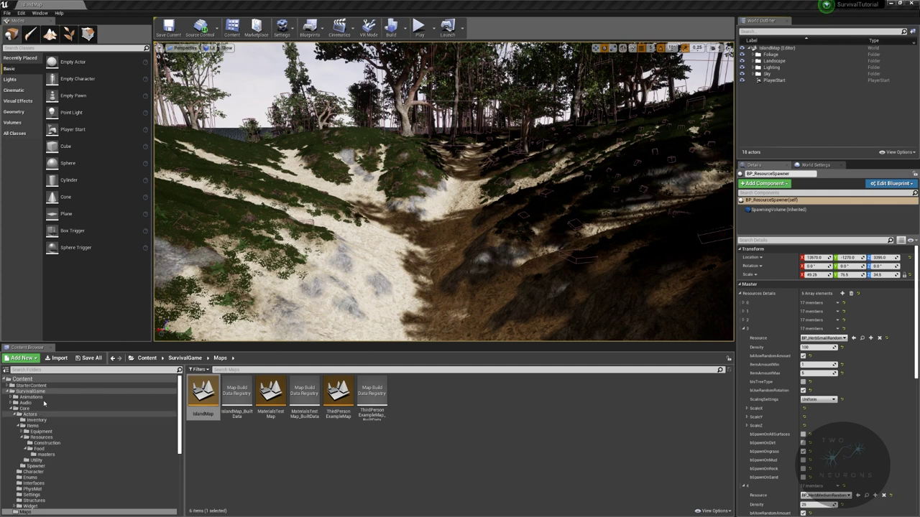
Create a folder named Water inside SurvivalGame/Audio and open it
click(29, 402)
right_click(253, 399)
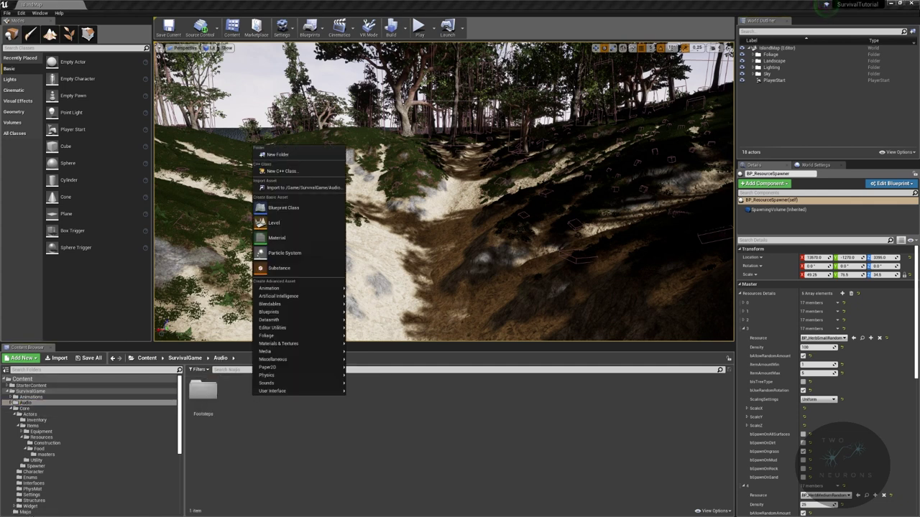
click(303, 188)
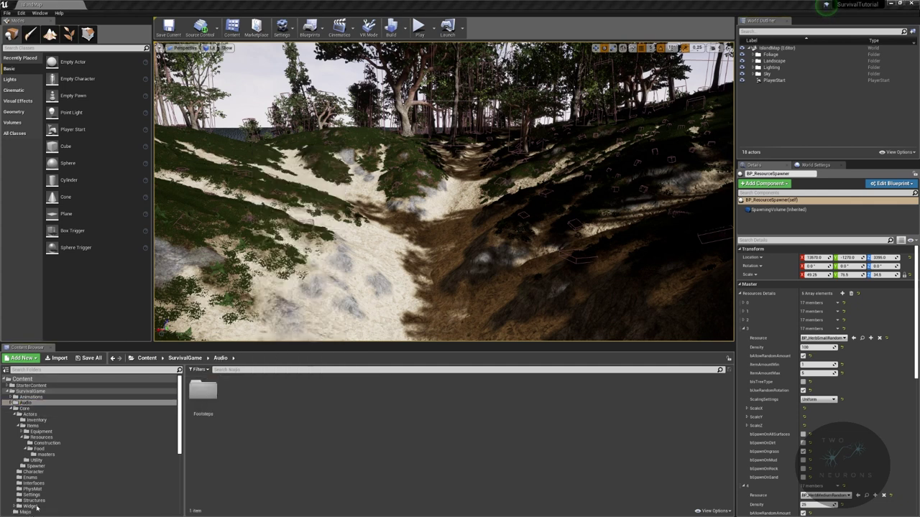
right_click(339, 221)
click(373, 229)
text(Water)
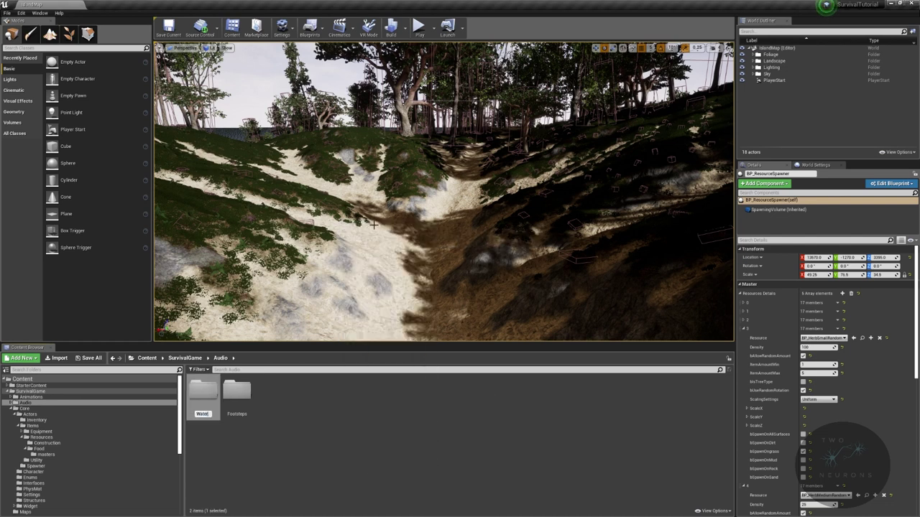
key(Return)
key(Return)
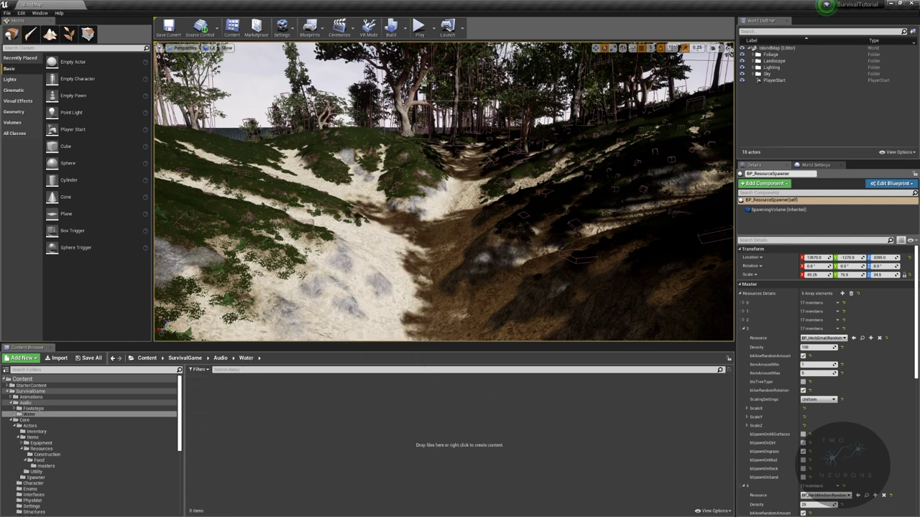
Import the sound file SX_BeachFront.wav into the Water folder
drag(438, 413, 375, 434)
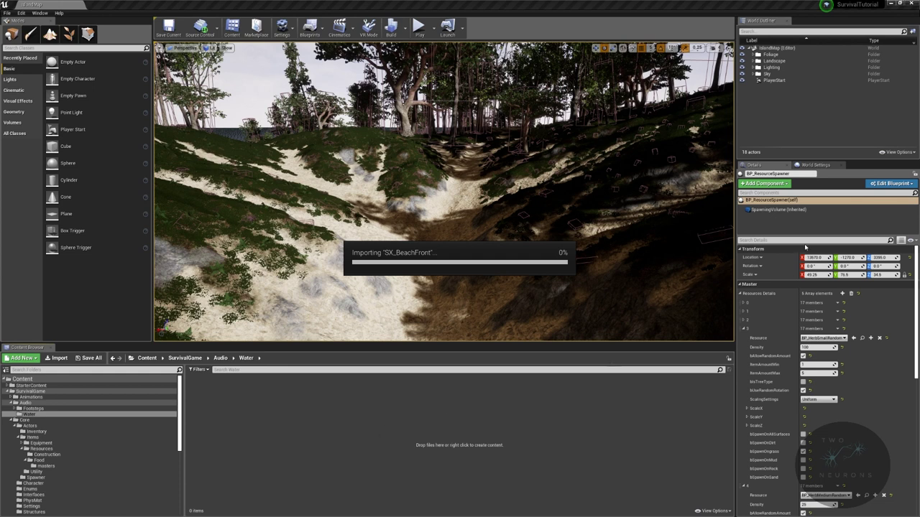
drag(919, 90, 0, 223)
mouse_move(209, 394)
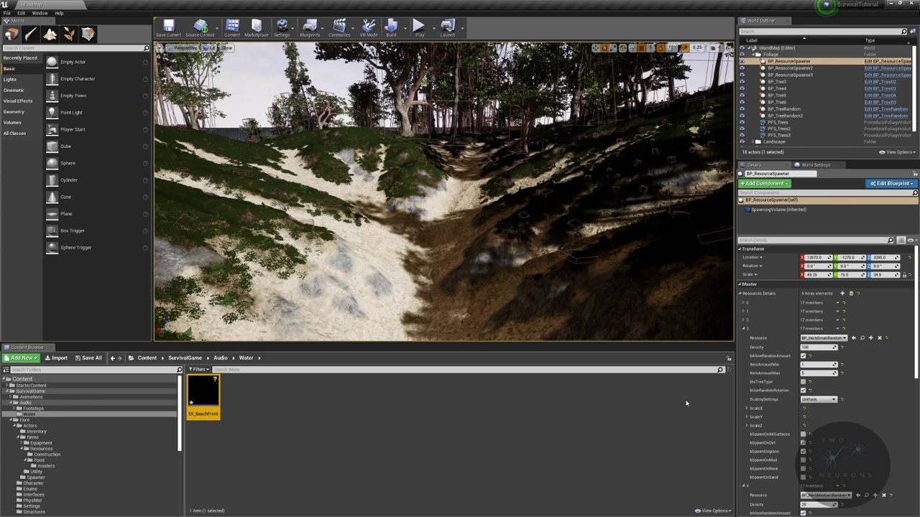
Create a Sound Attenuation asset named SA_BeachFront in the Water folder
right_click(383, 402)
mouse_move(444, 386)
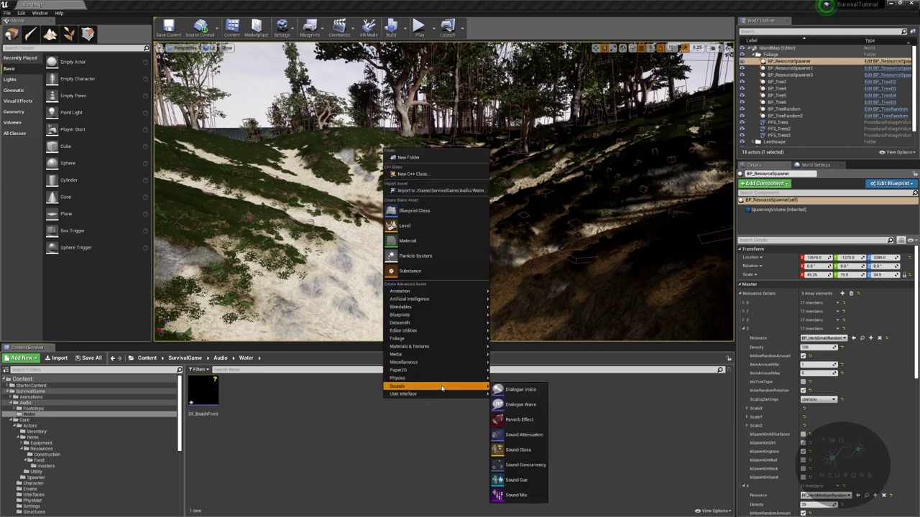
click(535, 435)
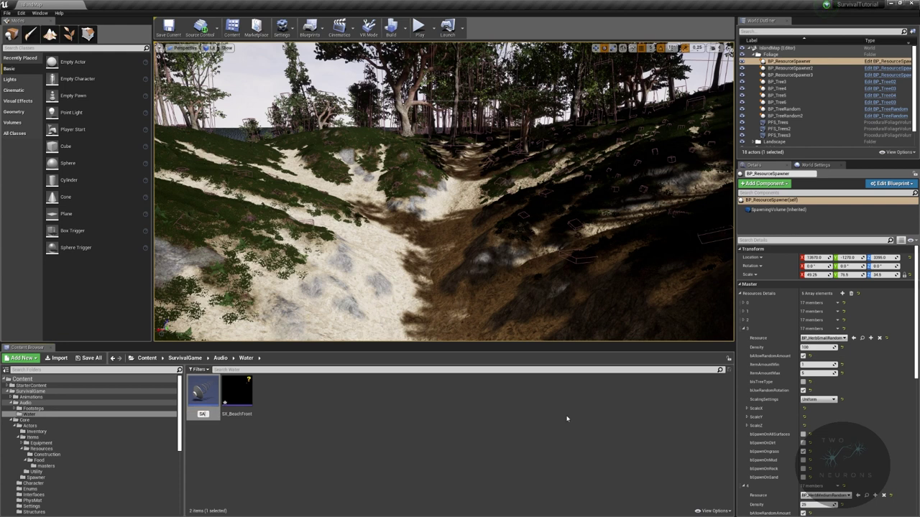
text(SA_BeachFront)
key(Return)
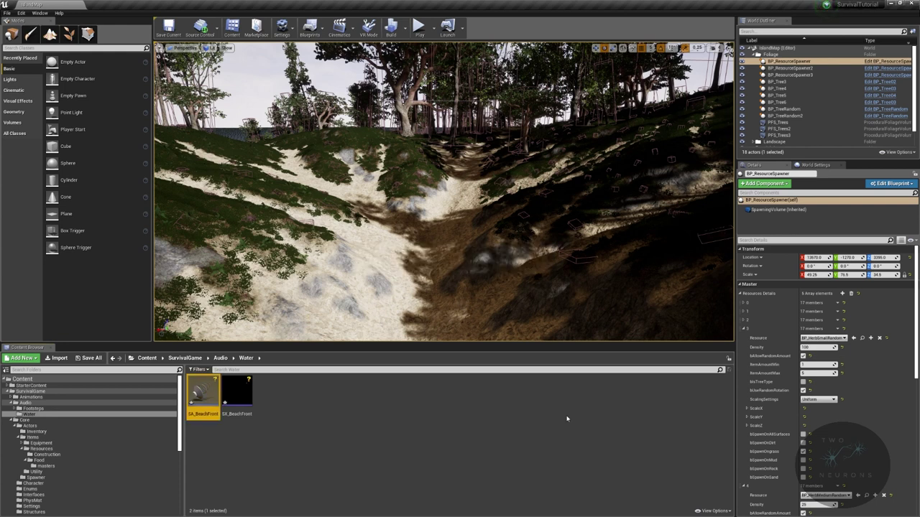
Dock the SA_BeachFront editor beside the level and set its attenuation function to Natural Sound
drag(630, 8, 324, 5)
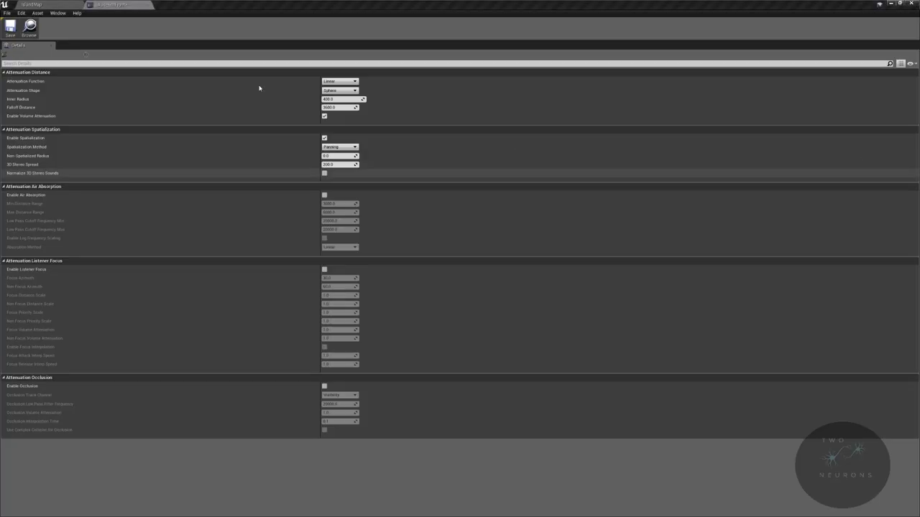
click(335, 75)
click(335, 75)
click(341, 81)
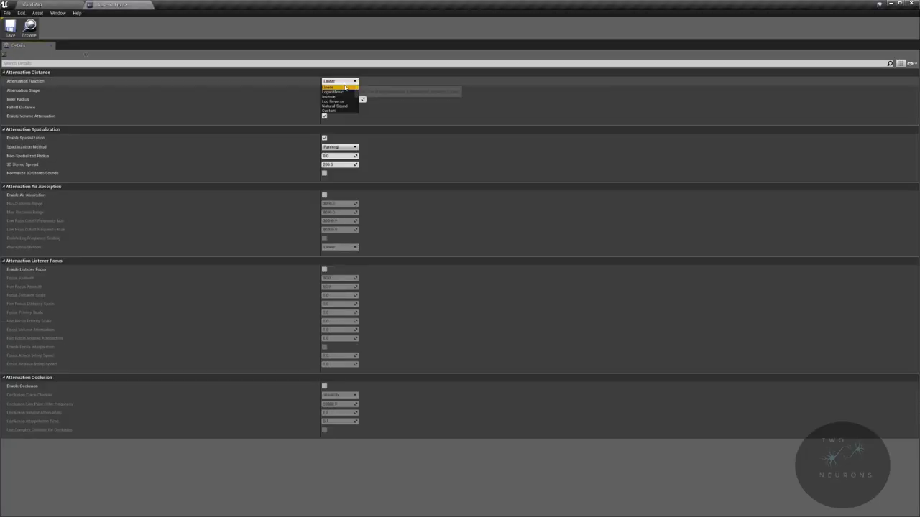
click(343, 107)
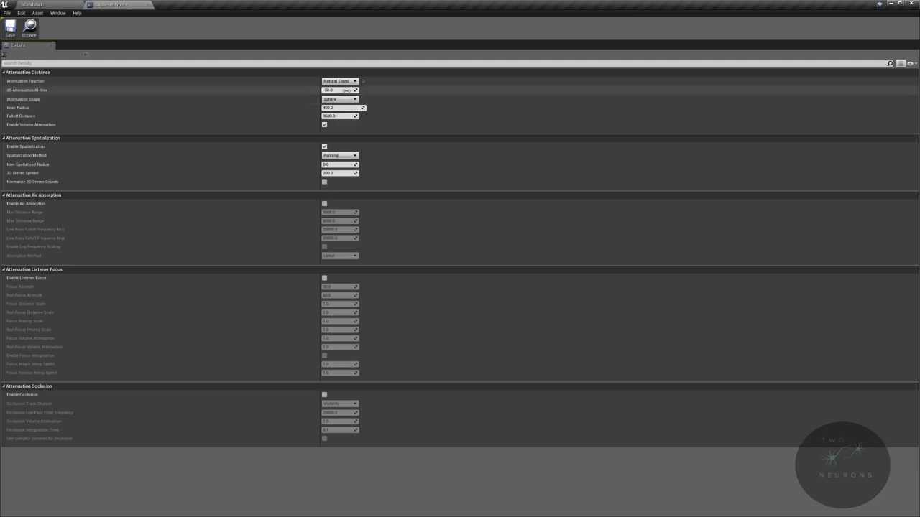
Set SA_BeachFront's inner radius to 4200 and falloff distance to 6200, enable occlusion, and close its editor
click(338, 107)
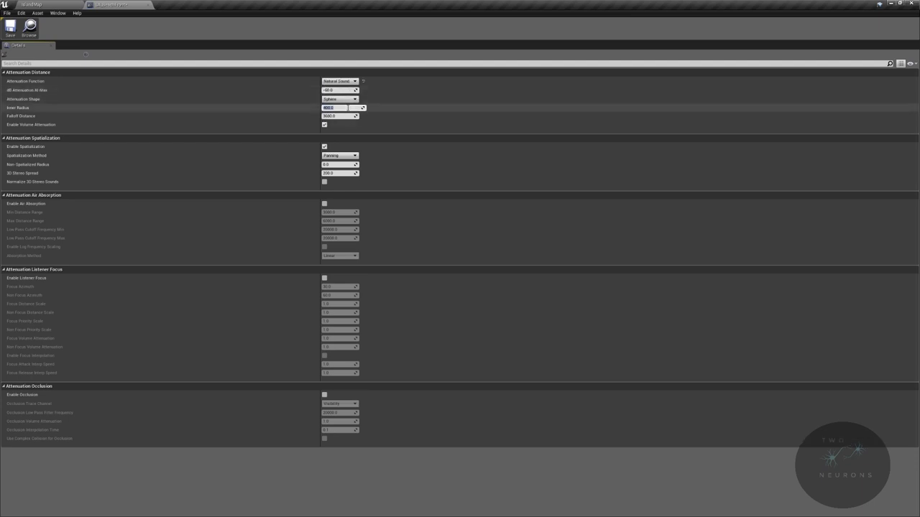
text(4)
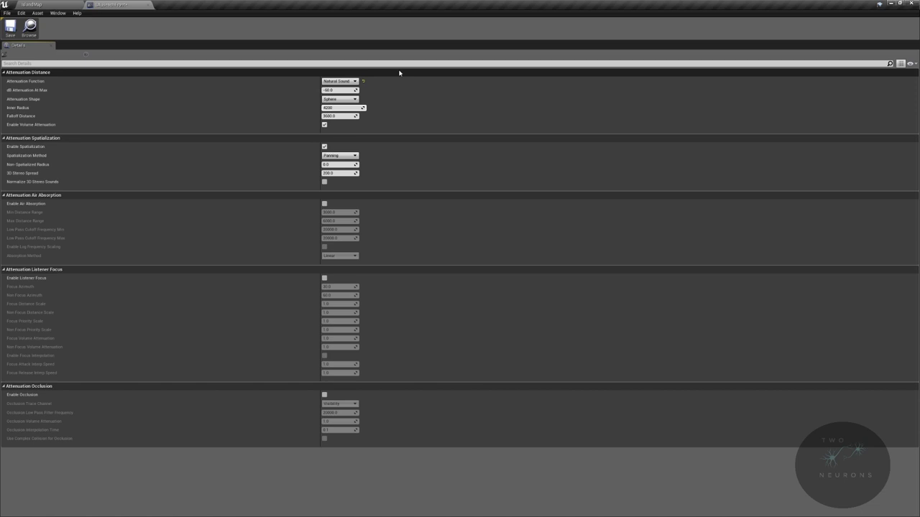
text(200)
key(Tab)
text(5200)
key(Return)
click(325, 395)
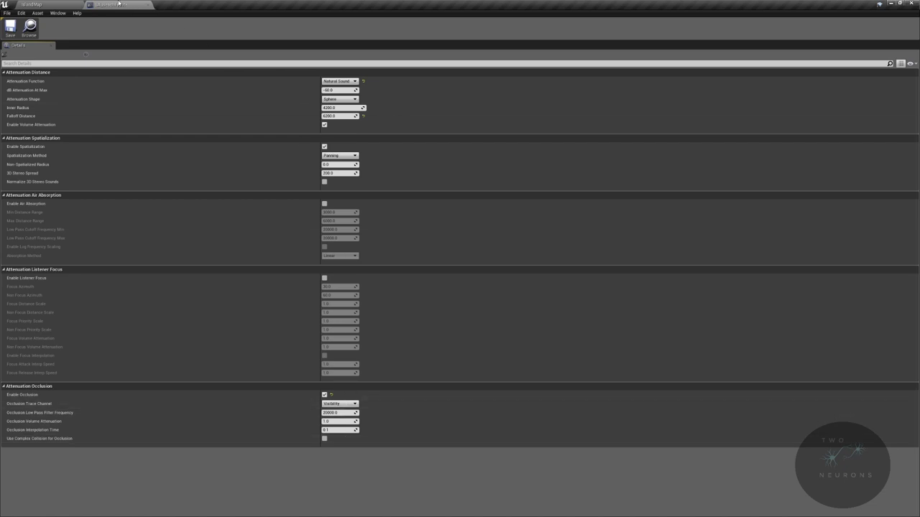
click(149, 6)
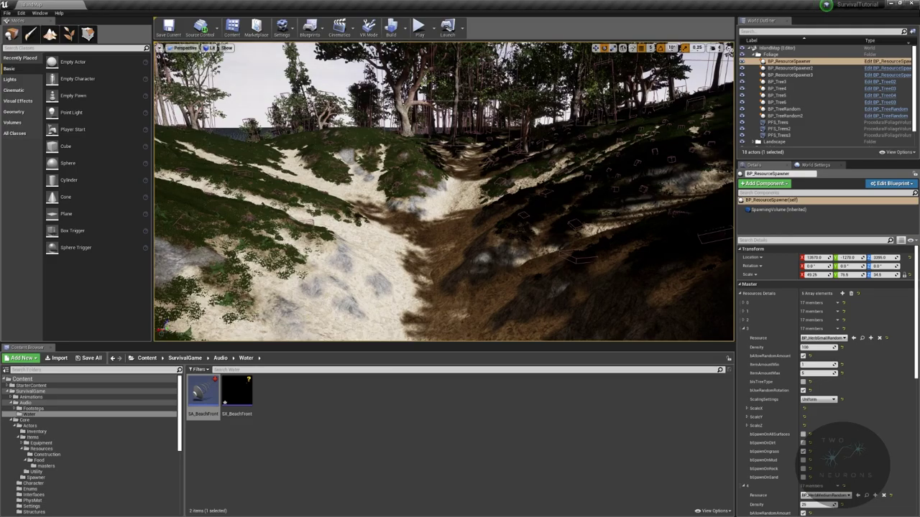
Create a Sound Cue asset named SC_BeachFront in the Water folder
right_click(311, 376)
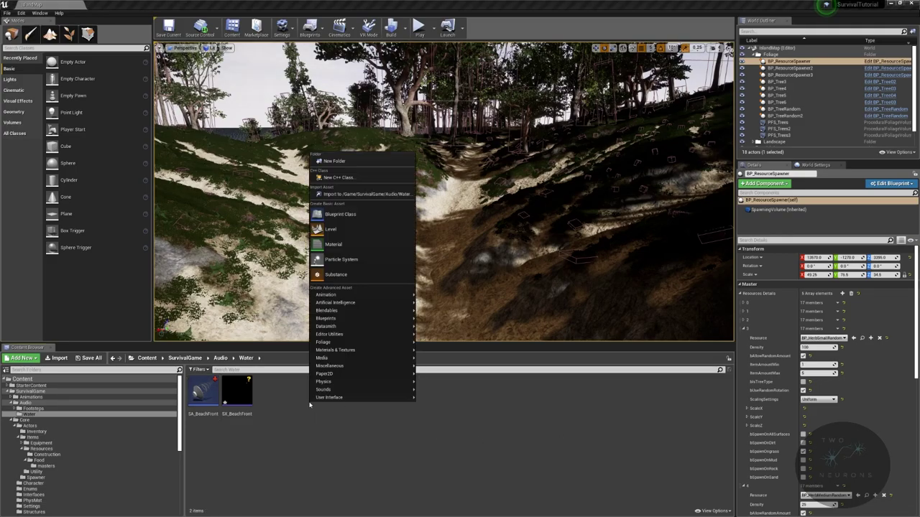
mouse_move(345, 390)
click(443, 484)
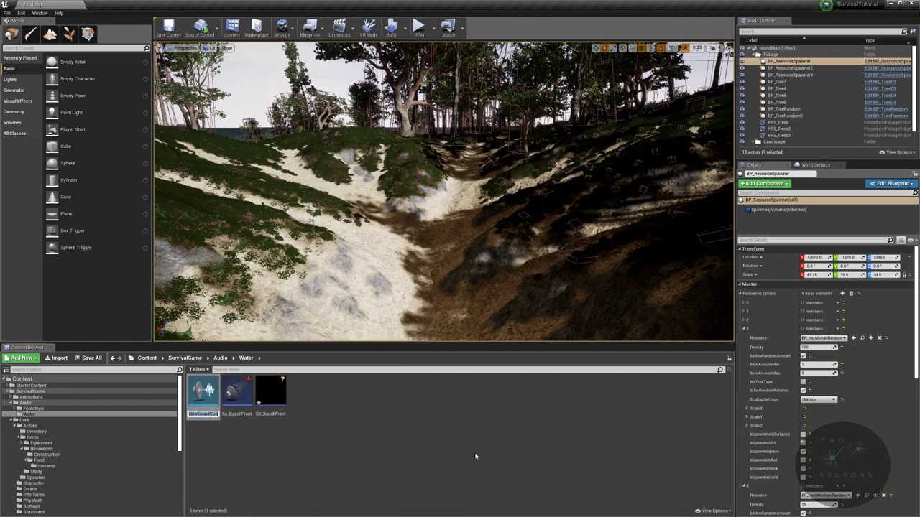
text(SC_)
text(BeachFr)
text(ont)
key(Return)
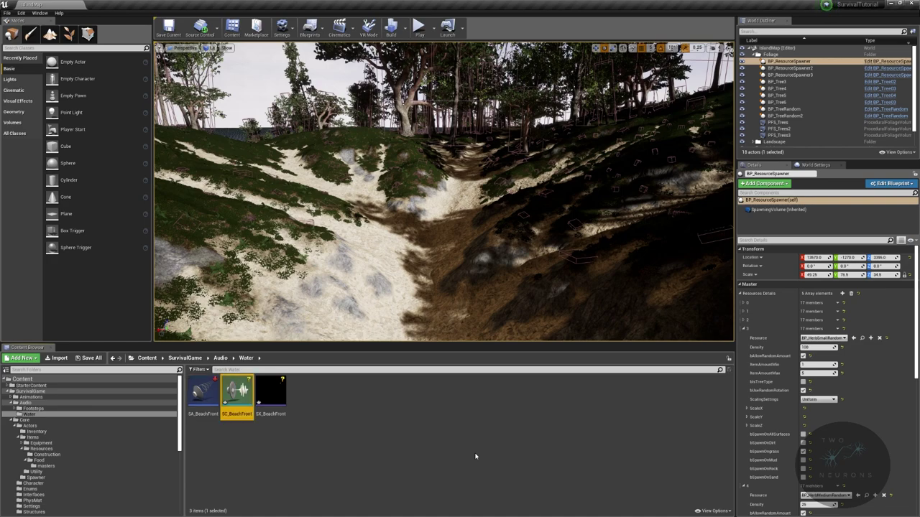
Dock the SC_BeachFront cue editor beside the level and assign SA_BeachFront as the cue's attenuation settings
drag(347, 5, 317, 5)
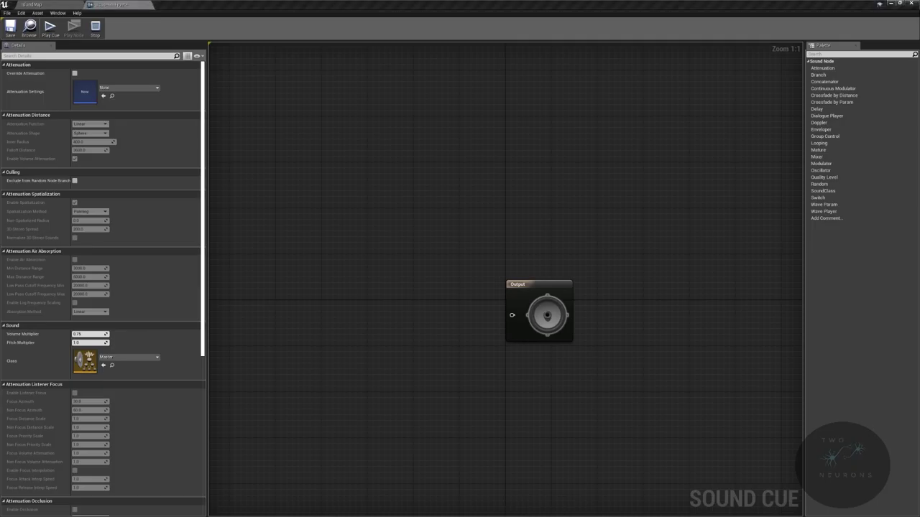
click(137, 88)
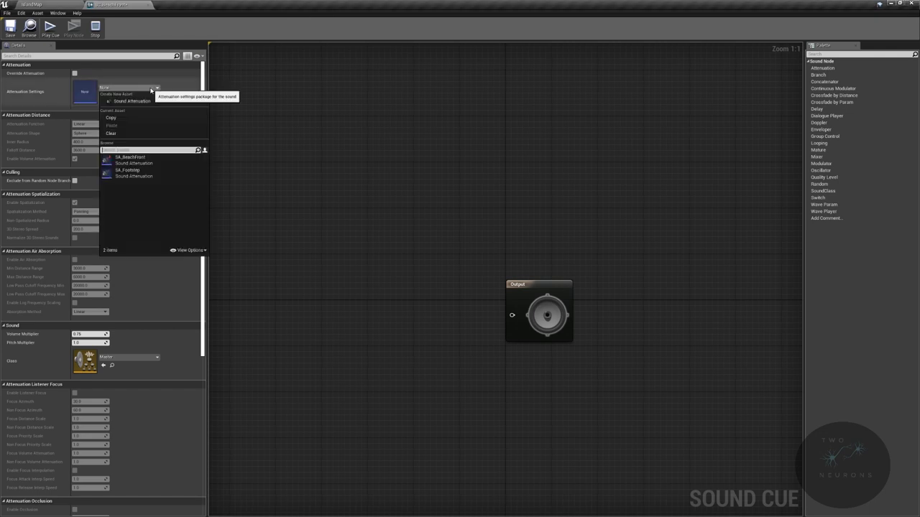
click(150, 156)
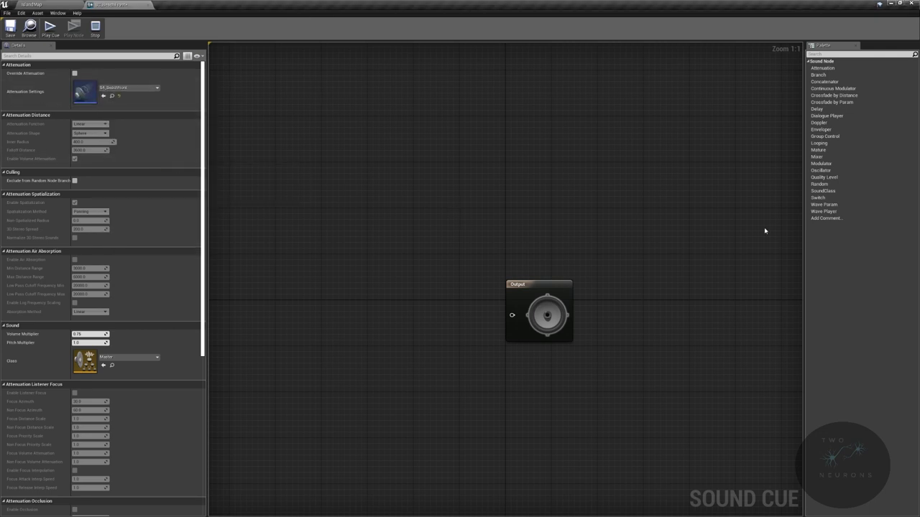
scroll(78, 415, down, 8)
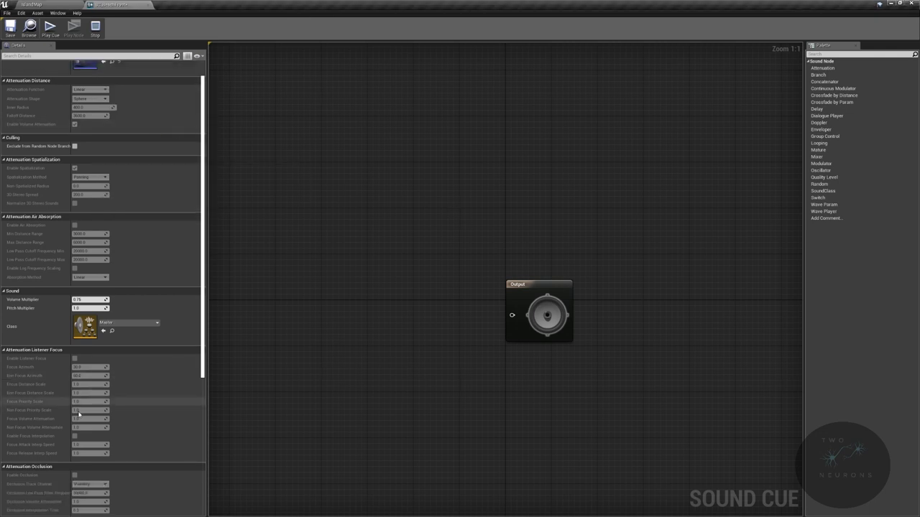
scroll(80, 415, up, 8)
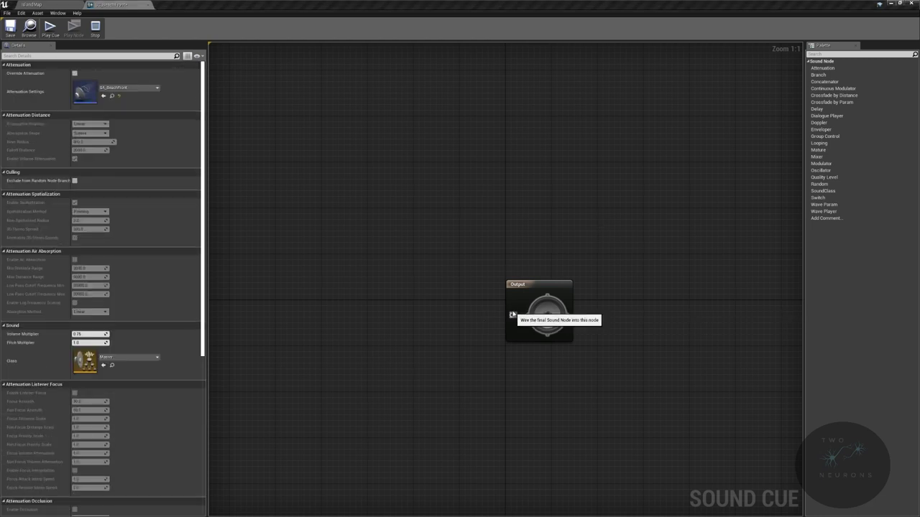
Add a Continuous Modulator node wired into the cue's Output node
drag(513, 316, 465, 307)
text(conti)
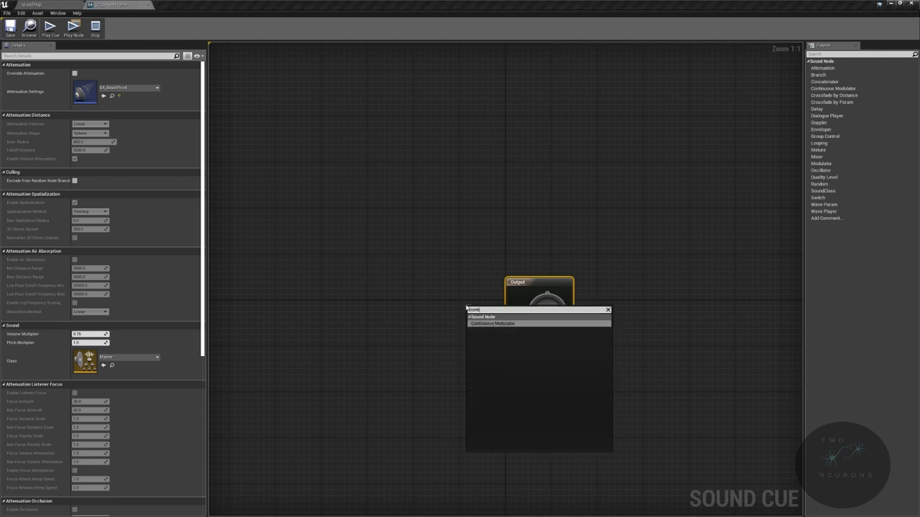
key(Return)
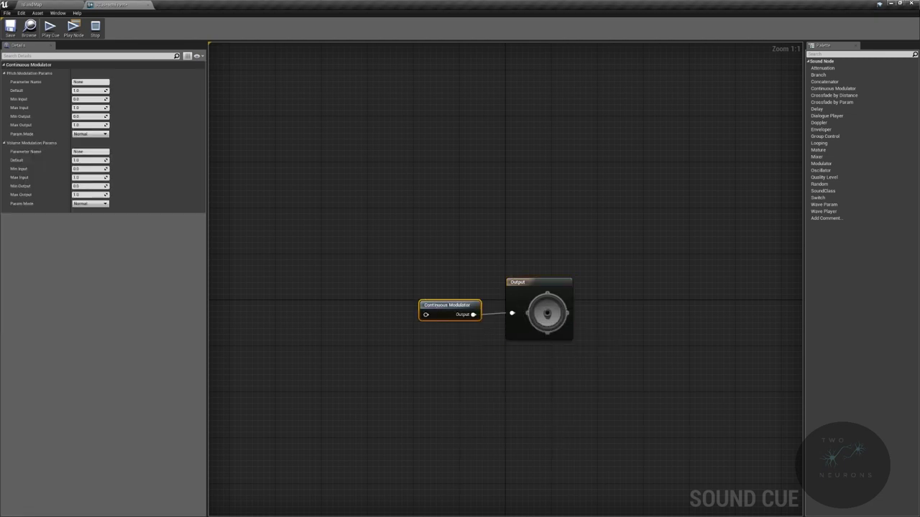
Name the Continuous Modulator's pitch parameter WavePitch and its volume parameter WaveVolume
double_click(93, 81)
text(WaveP)
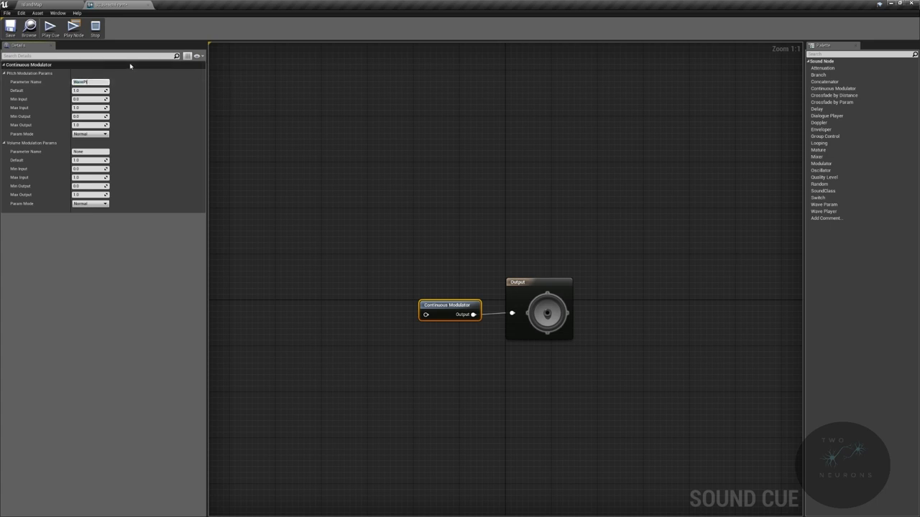
text(itch)
key(Return)
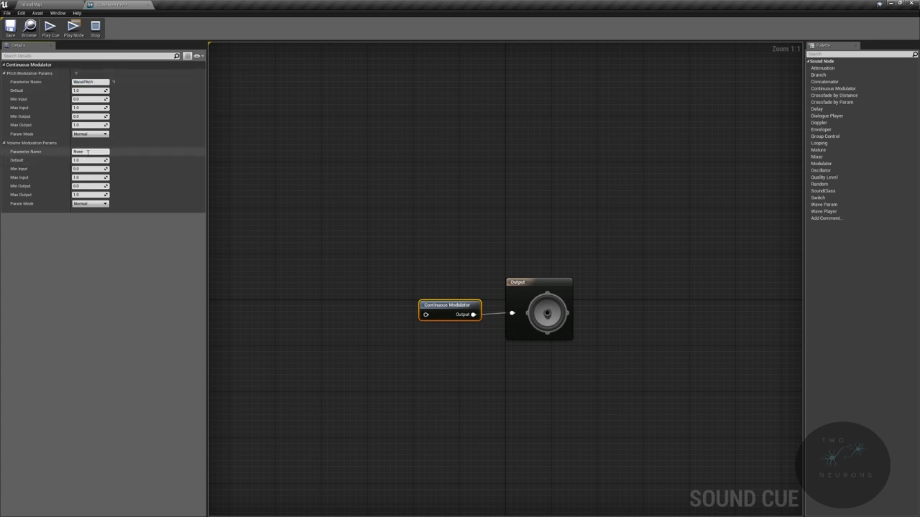
click(88, 152)
text(Wave)
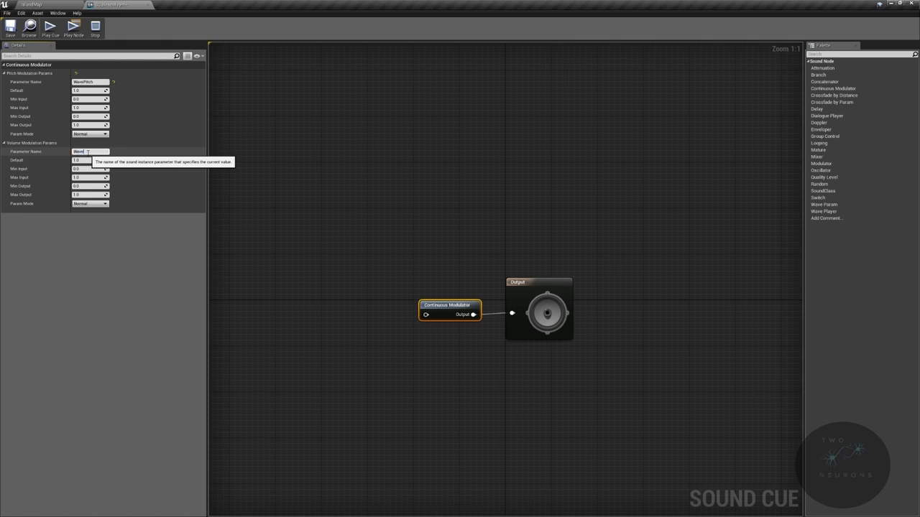
text(Volume)
key(Return)
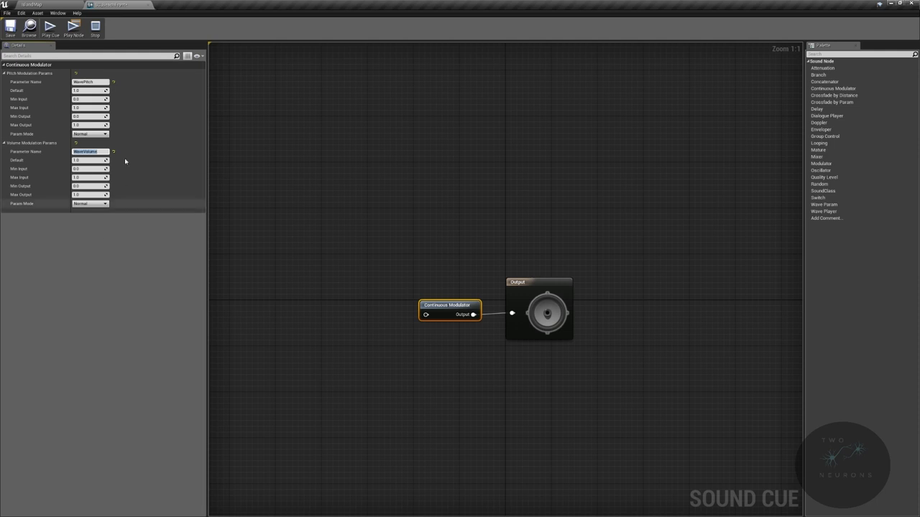
Add a Modulator node feeding the input of the Continuous Modulator
right_drag(443, 245, 567, 241)
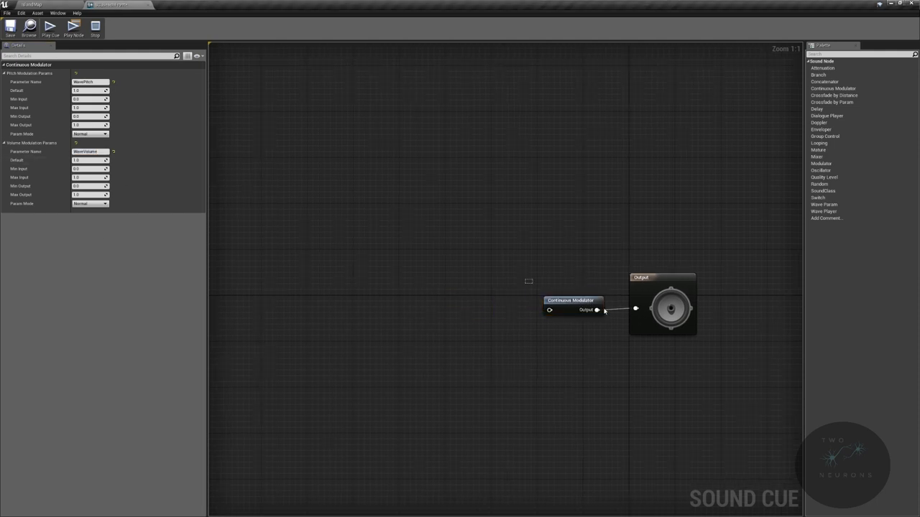
click(664, 320)
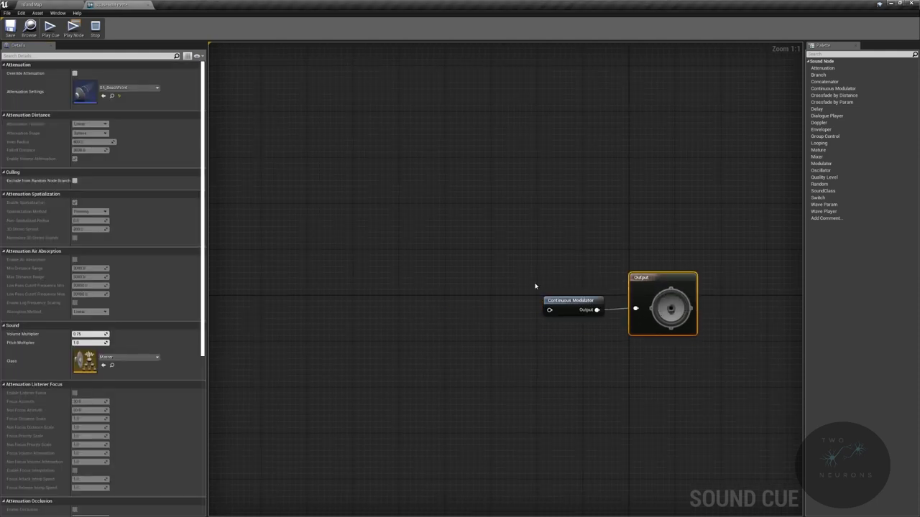
drag(535, 286, 680, 319)
click(463, 318)
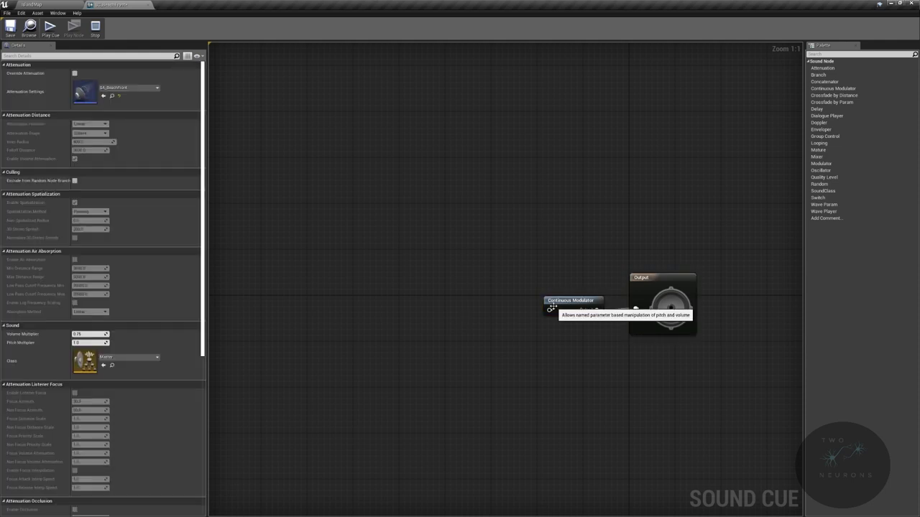
drag(549, 309, 497, 300)
text(modul)
key(Return)
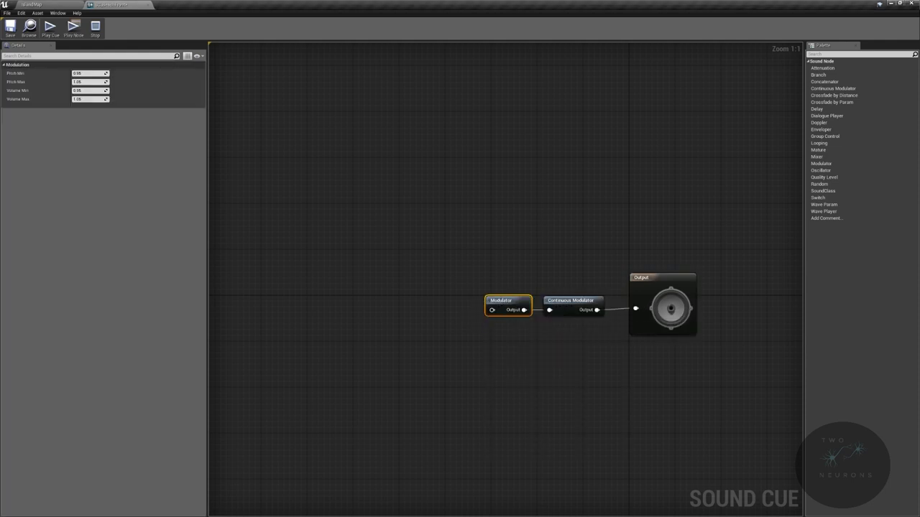
Set the Modulator's Pitch Min to 0.75 and adjust its Volume Min
click(90, 73)
text(0.75)
key(Tab)
key(Tab)
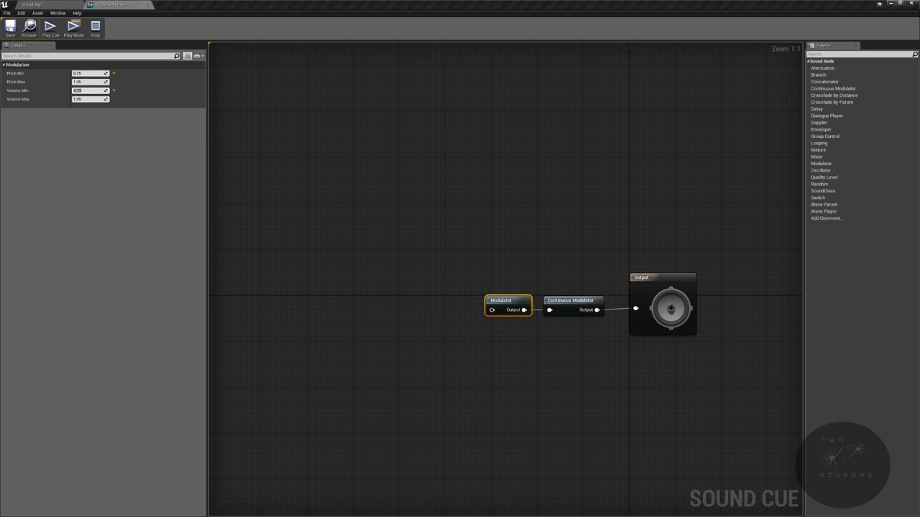
Bring the SX_BeachFront sound from the Water folder into the cue graph and wire its Wave Player into the Modulator
right_drag(469, 189, 599, 173)
click(58, 5)
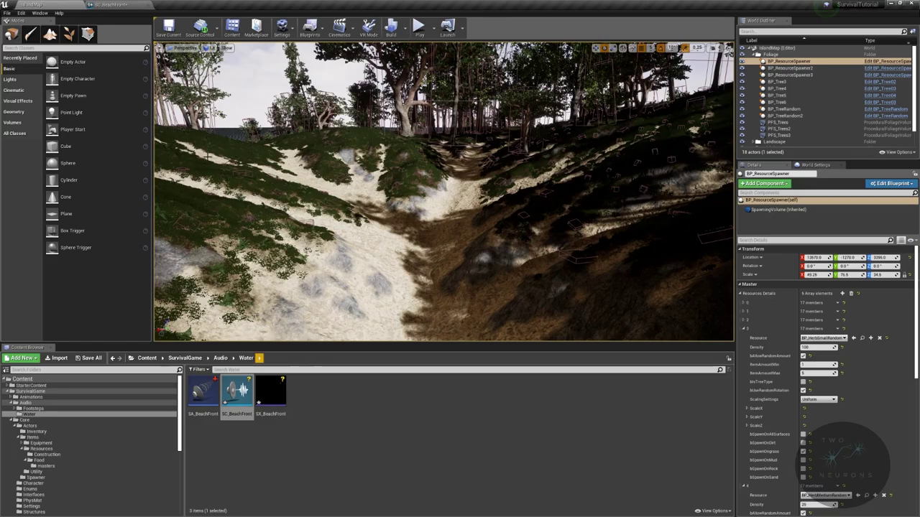
drag(92, 6, 277, 97)
drag(273, 397, 343, 181)
drag(287, 98, 107, 6)
drag(258, 96, 624, 295)
drag(483, 284, 531, 291)
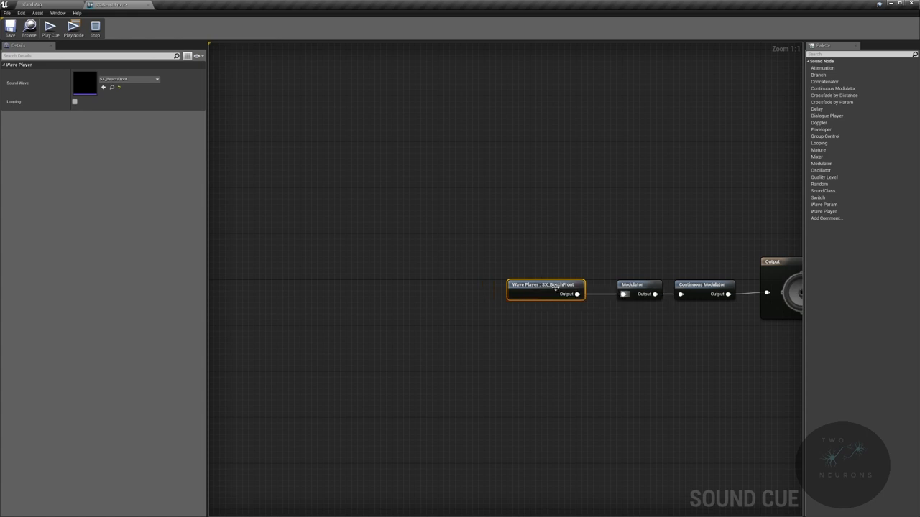
Enable looping on the SX_BeachFront Wave Player, then close the cue editor and save
click(75, 102)
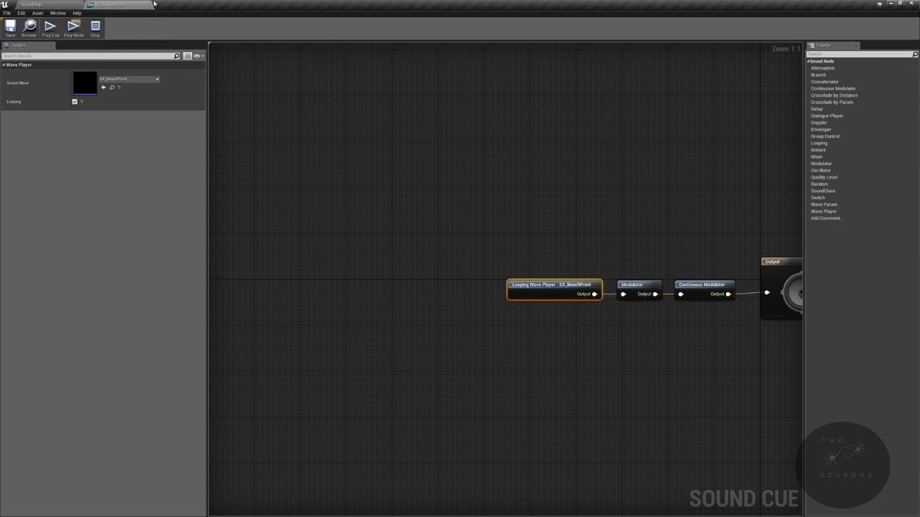
click(149, 5)
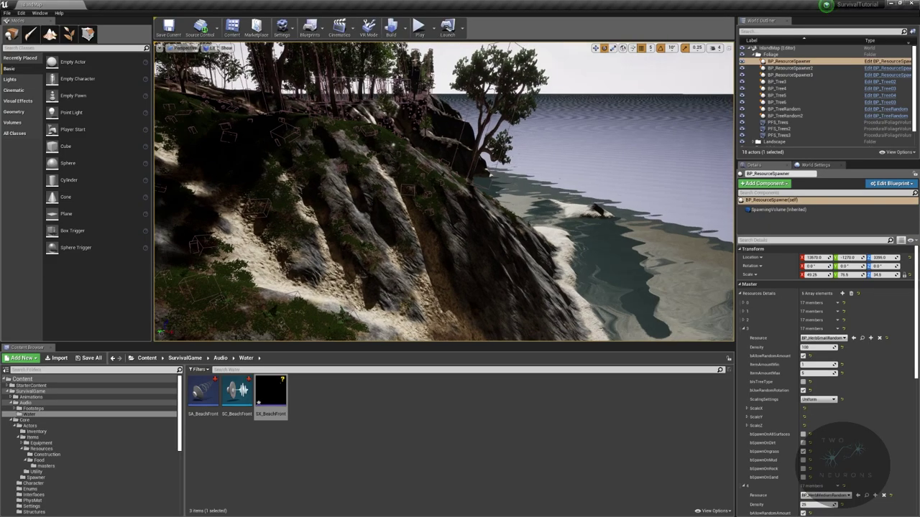
key(ctrl+s)
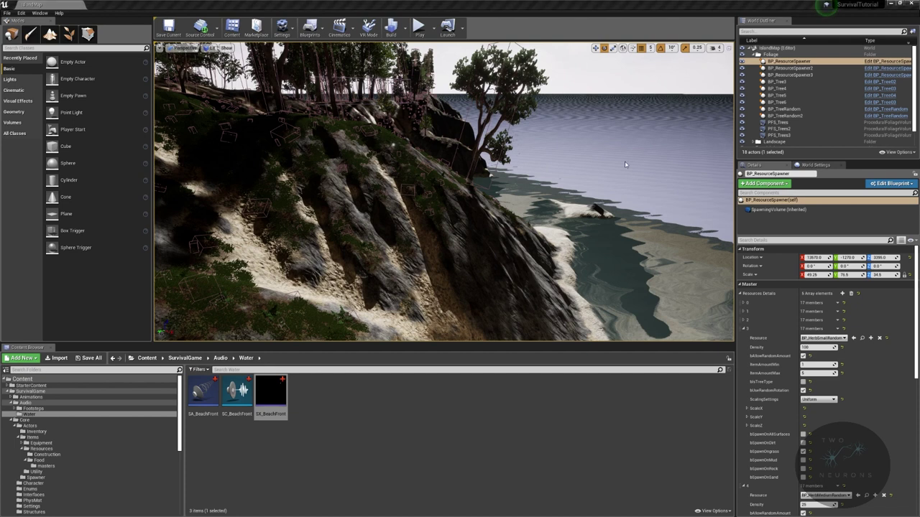
Place the SC_BeachFront cue as an ambient sound on the water of the bay below the sandy valley
mouse_move(625, 165)
right_down()
mouse_move(689, 194)
mouse_move(638, 164)
right_up()
key(w)
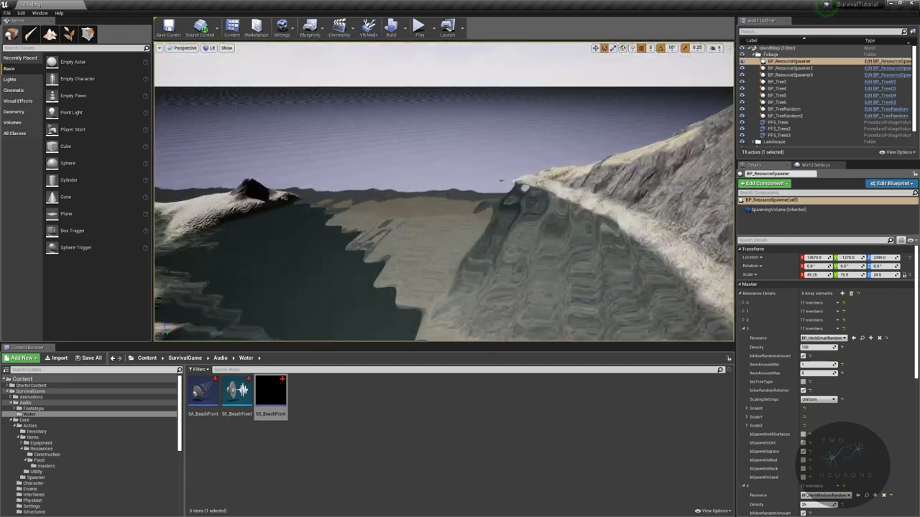
right_drag(404, 318, 603, 342)
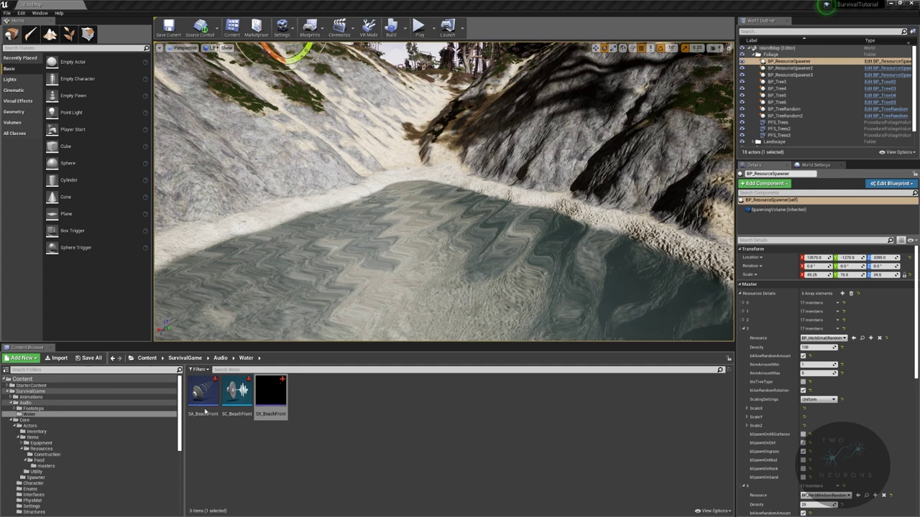
click(237, 394)
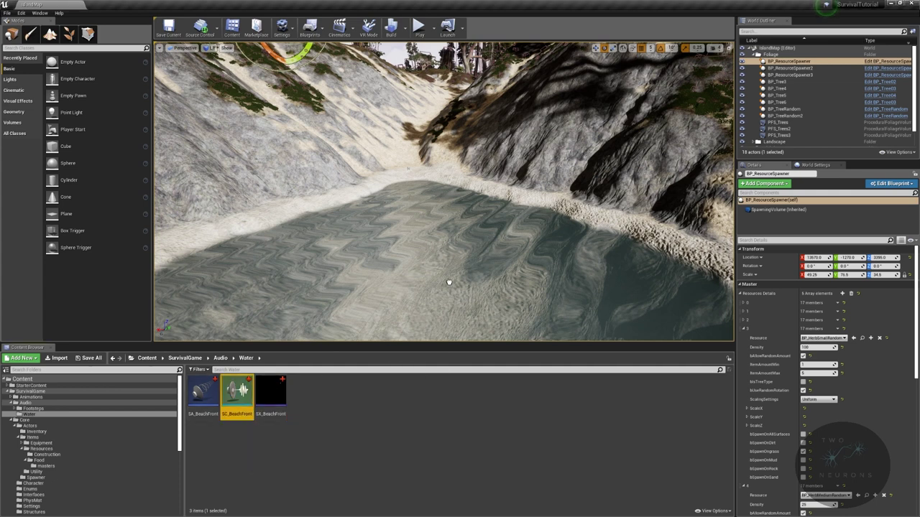
drag(449, 282, 417, 280)
right_drag(412, 278, 485, 262)
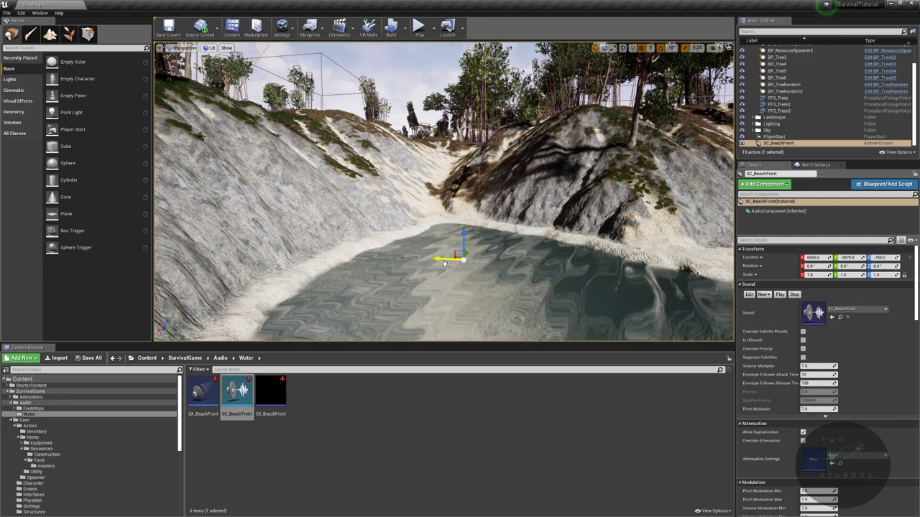
Shift the SC_BeachFront ambient sound along the X axis to about 6915
drag(452, 264, 442, 265)
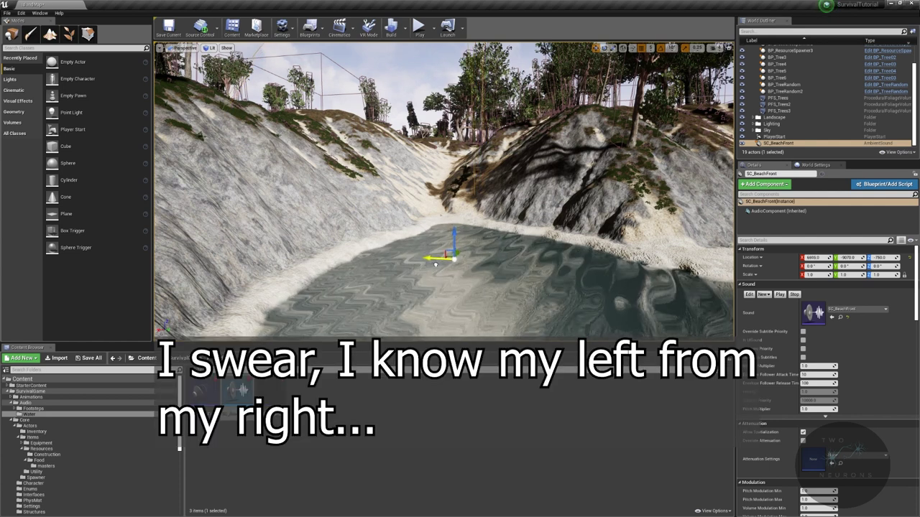
drag(425, 263, 416, 264)
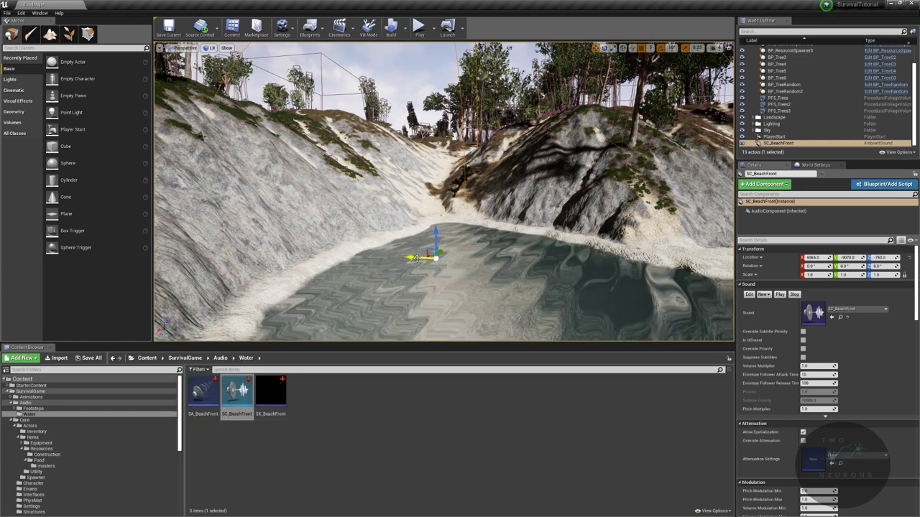
drag(420, 261, 425, 262)
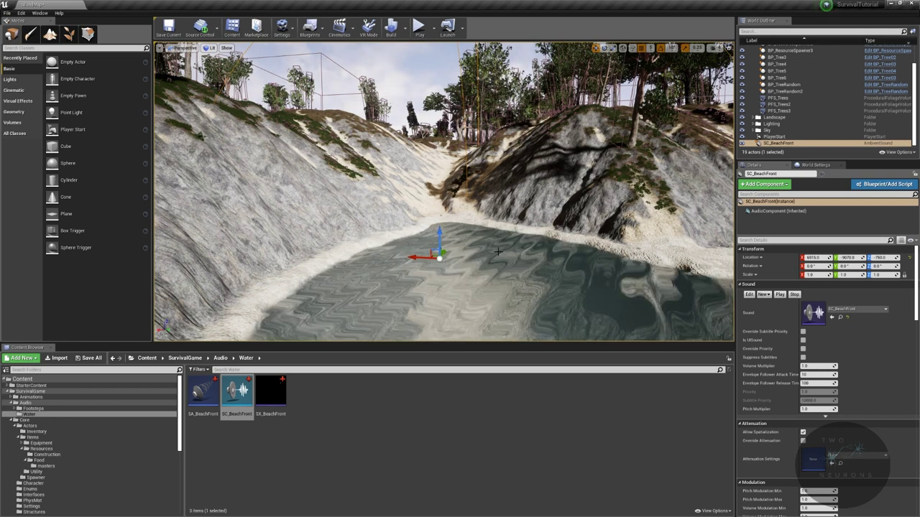
Try moving the SC_BeachFront ambient sound along the Y and X axes near the shore, and undo the moves
right_drag(498, 252, 431, 282)
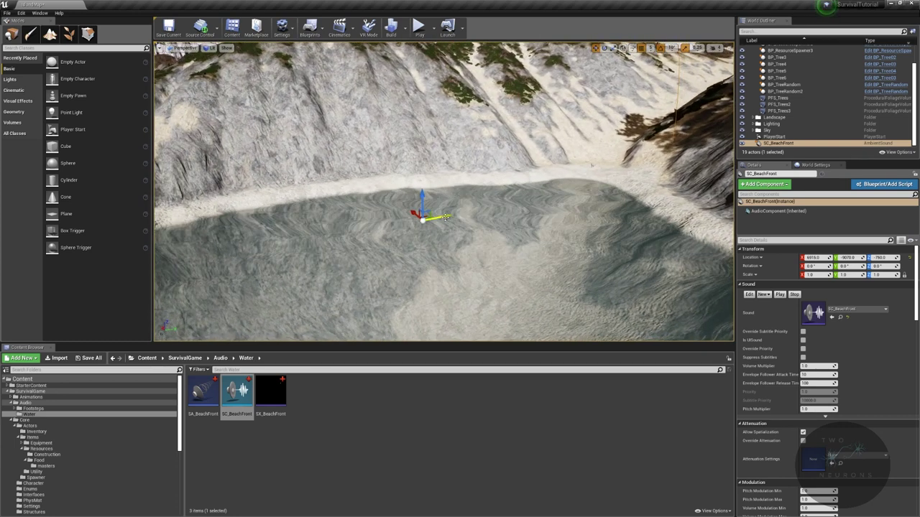
drag(446, 215, 401, 223)
drag(466, 214, 501, 209)
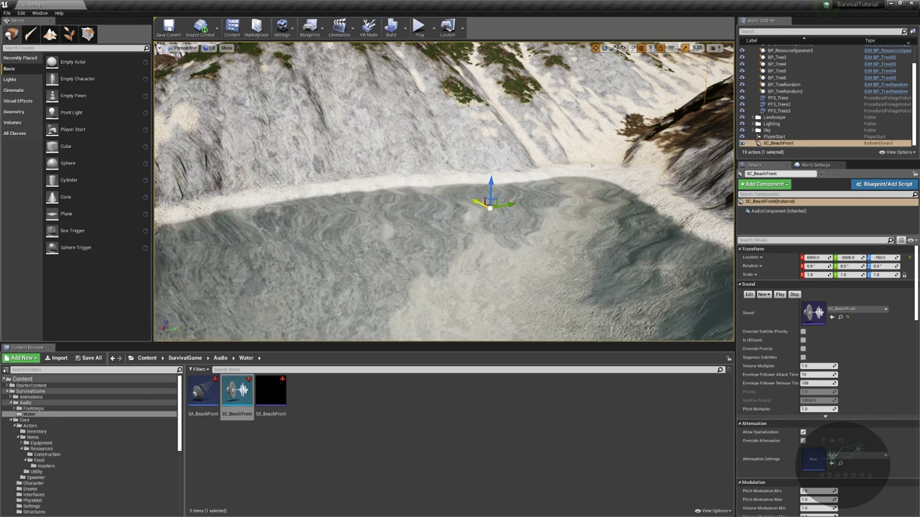
key(ctrl+z)
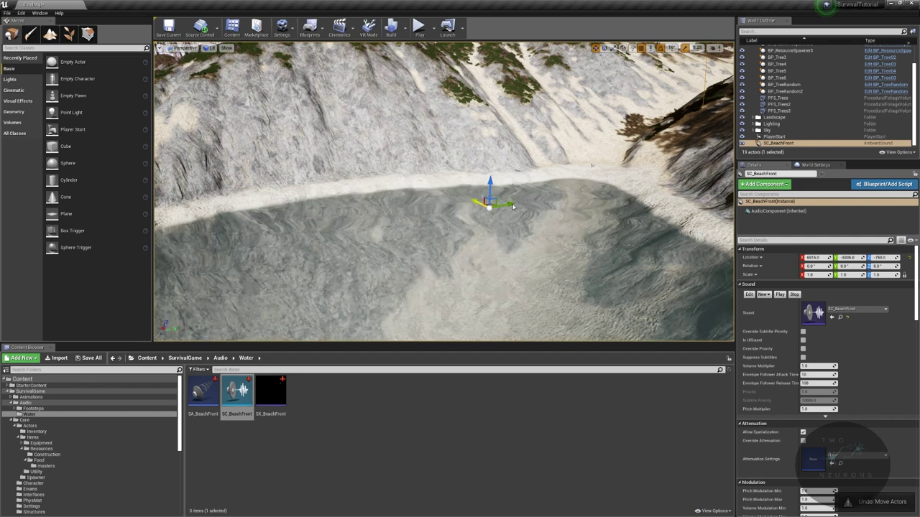
right_drag(526, 192, 582, 225)
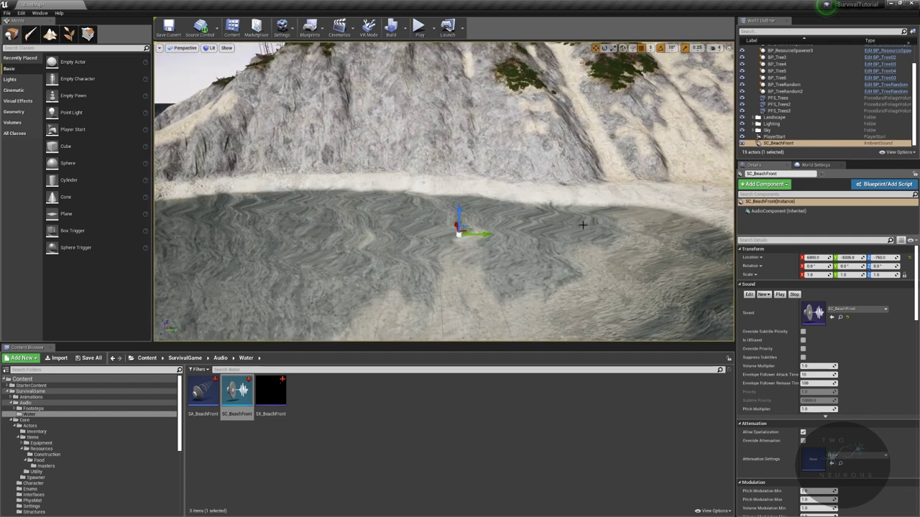
key(ctrl+z)
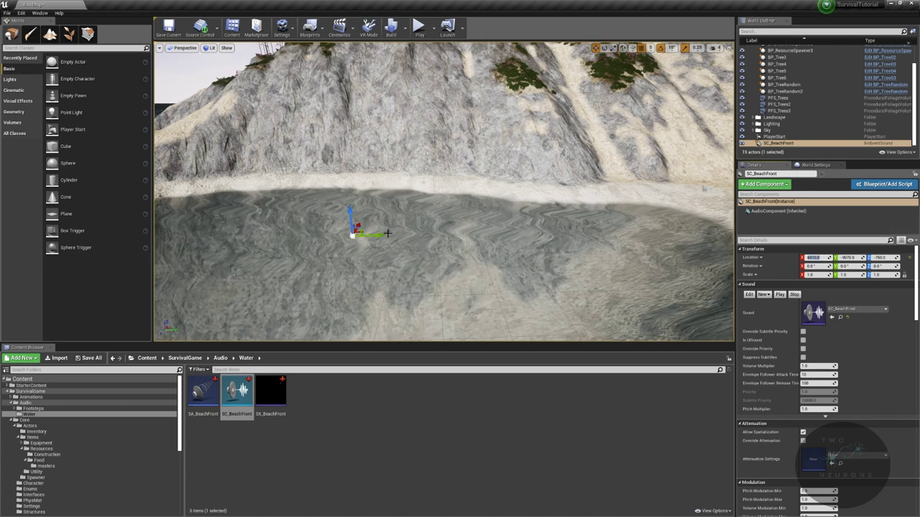
Move the SC_BeachFront ambient sound along the Y axis to about -8300 and frame it with its attenuation range
drag(377, 235, 379, 237)
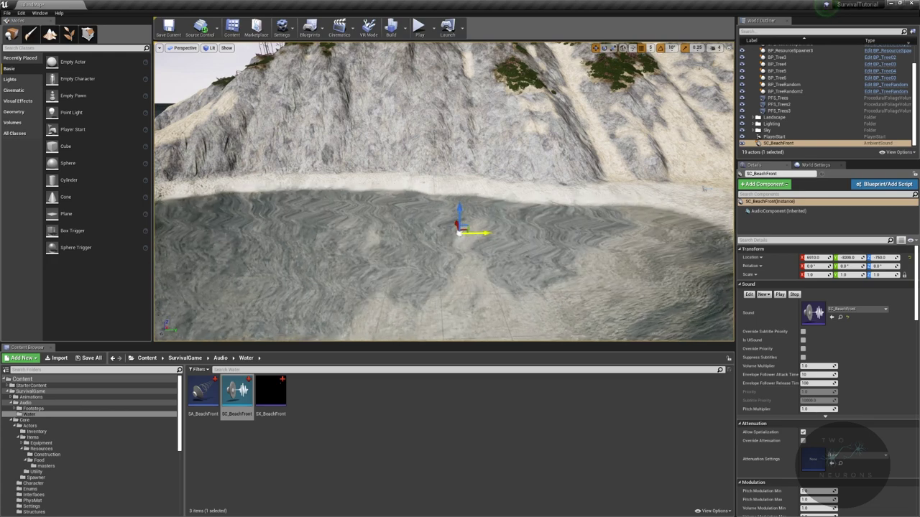
right_drag(477, 233, 640, 178)
right_drag(481, 149, 487, 154)
key(f)
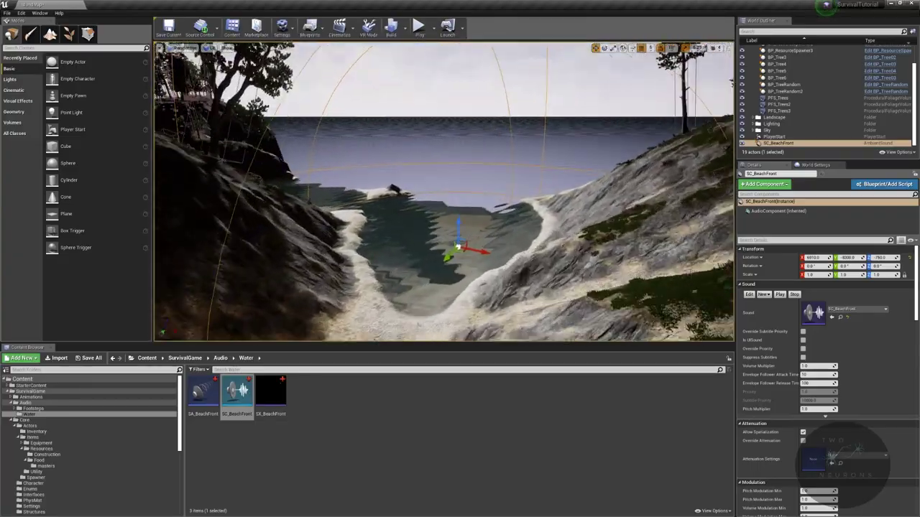
Collapse the Foliage folder and create a folder named Sounds in the level's actor hierarchy
scroll(762, 79, up, 3)
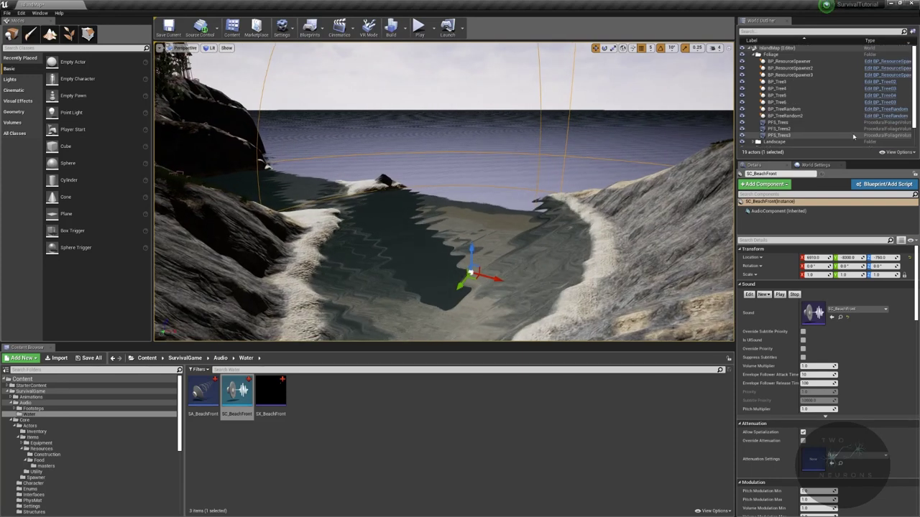
click(753, 55)
right_click(770, 48)
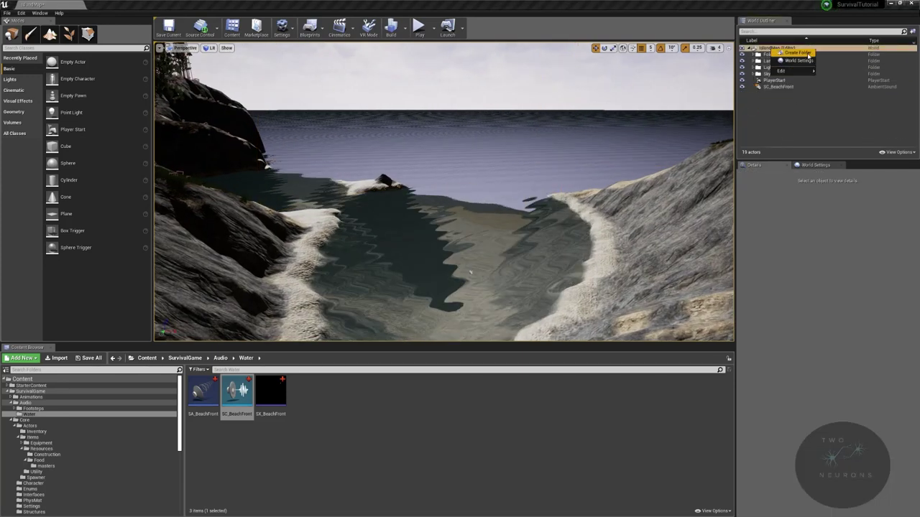
click(807, 55)
text(Sounds)
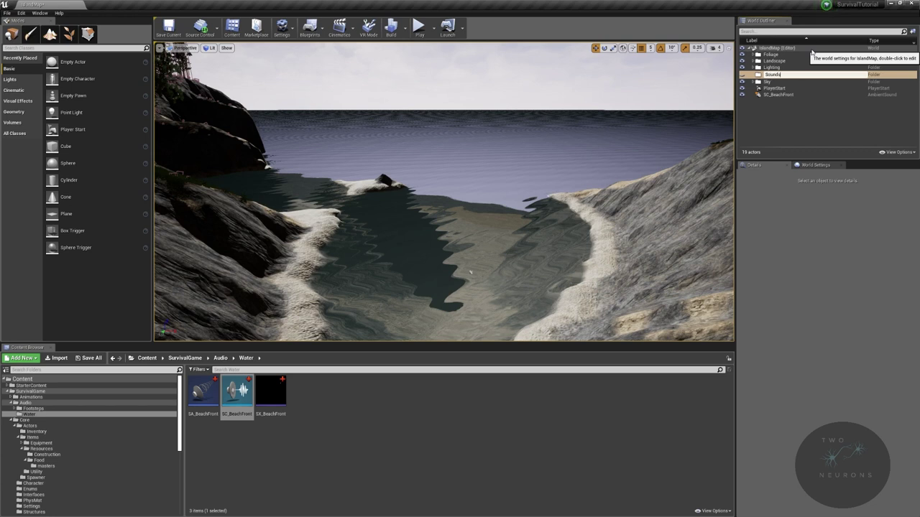
key(Return)
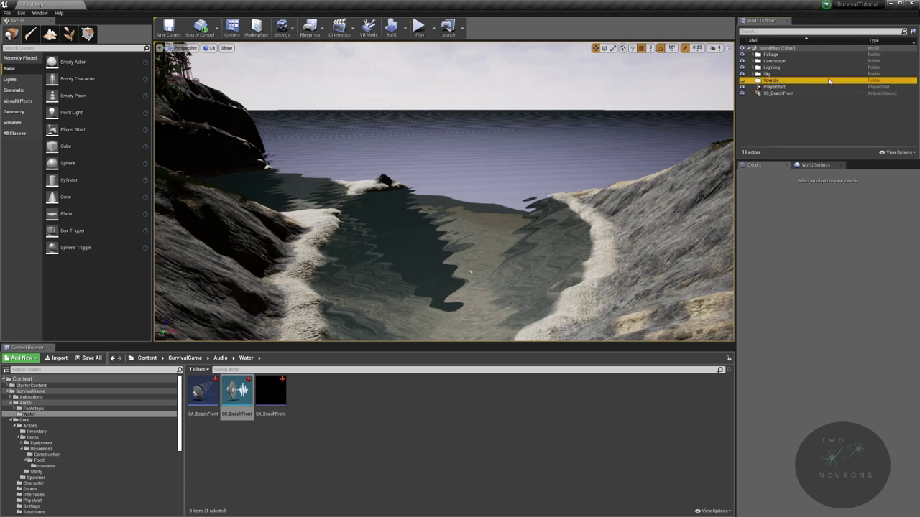
Rename the SC_BeachFront ambient sound actor to SC_BeachFront00 and move it into the Sounds folder
click(778, 94)
key(F2)
key(End)
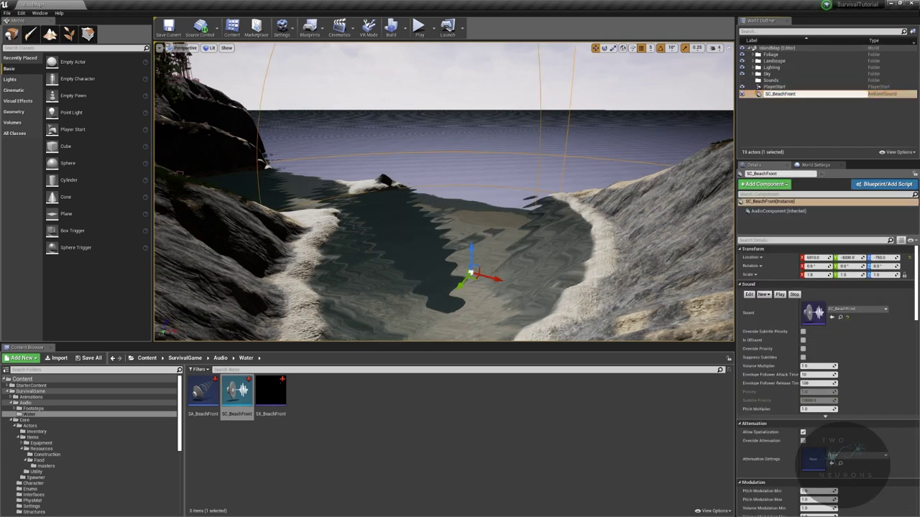
key(Return)
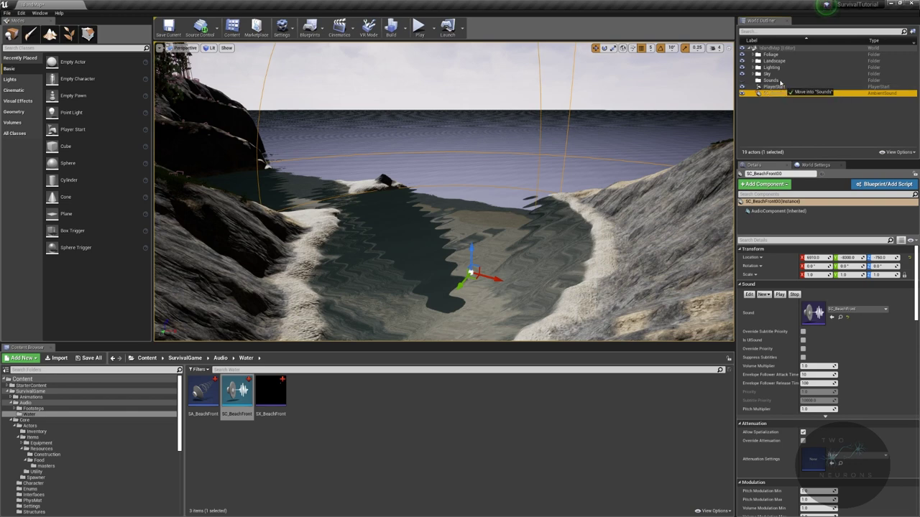
drag(778, 94, 780, 81)
double_click(788, 86)
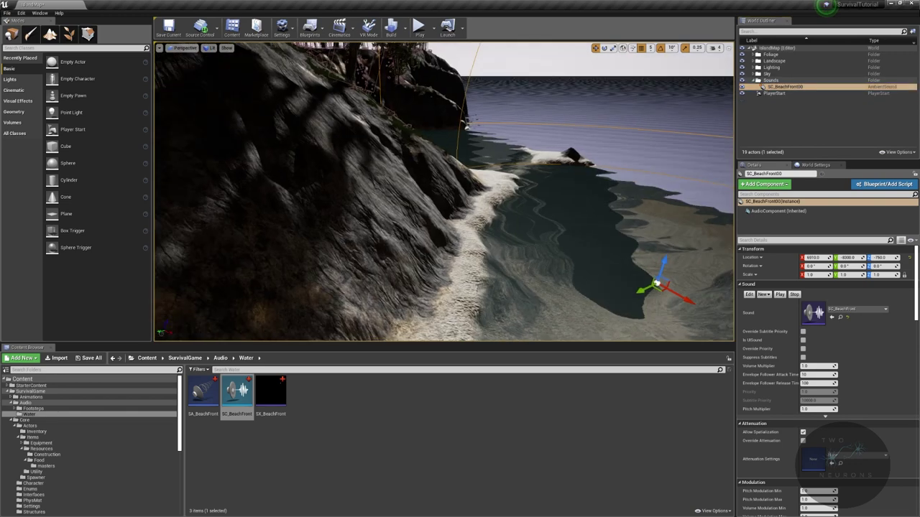
Duplicate the SC_BeachFront00 ambient sound into the neighbouring cove, at about X -270 and Y -7430
right_drag(485, 268, 440, 302)
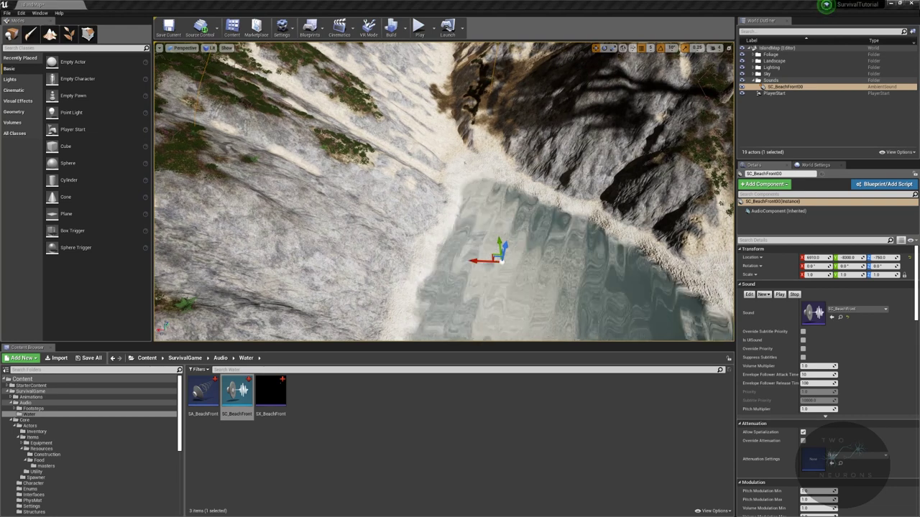
right_drag(485, 268, 539, 208)
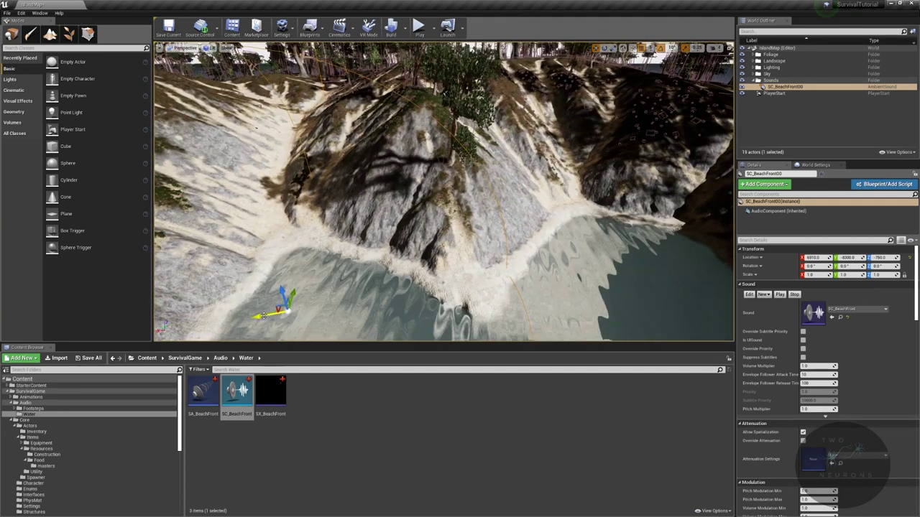
alt+drag(262, 316, 598, 285)
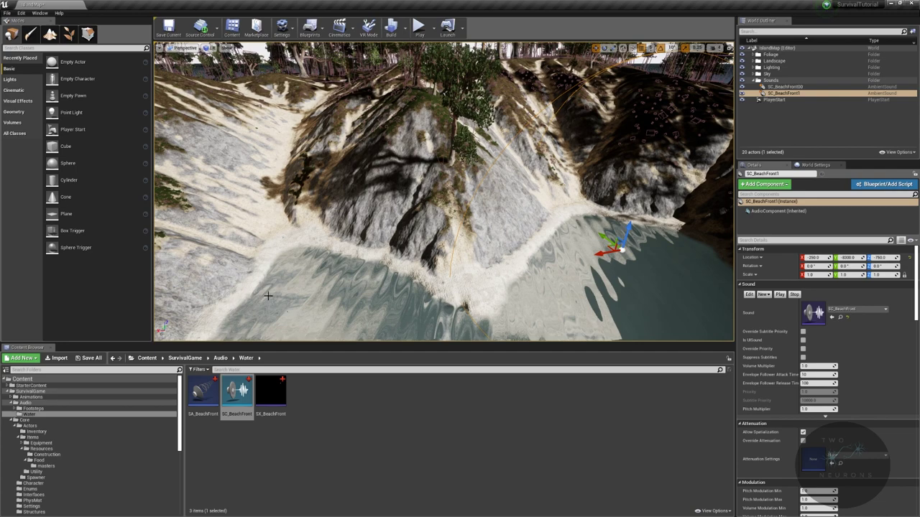
right_drag(346, 236, 482, 298)
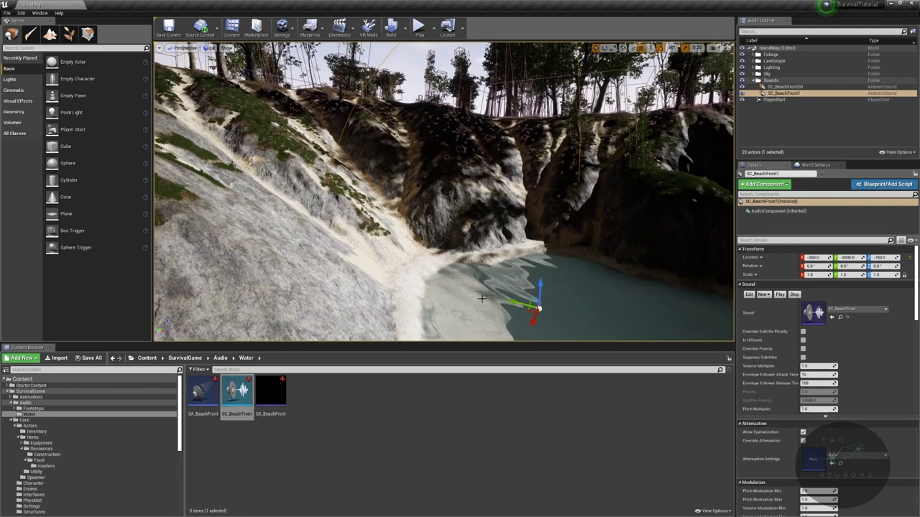
drag(514, 302, 458, 278)
key(ctrl+z)
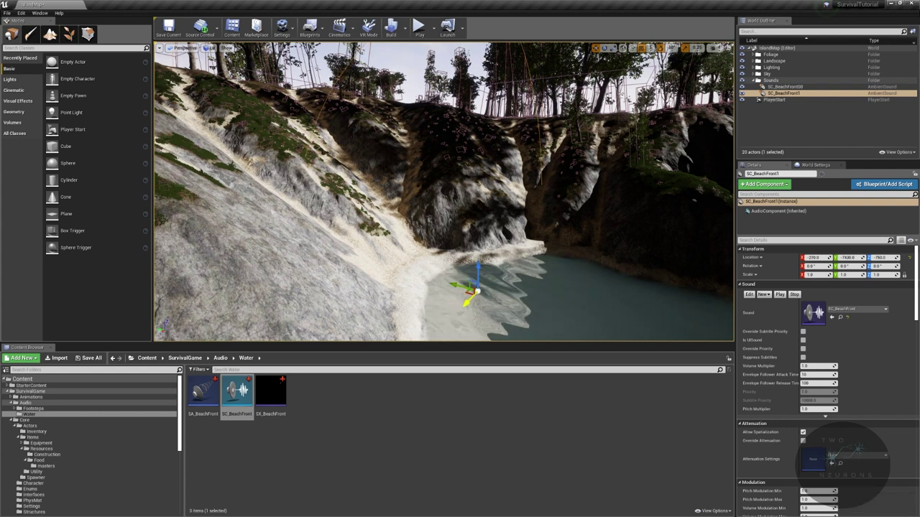
Nudge the SC_BeachFront1 ambient sound along the Y axis to about -7410, close to the cove's shoreline
right_drag(462, 268, 352, 271)
key(d)
right_drag(444, 216, 403, 230)
right_drag(421, 288, 458, 324)
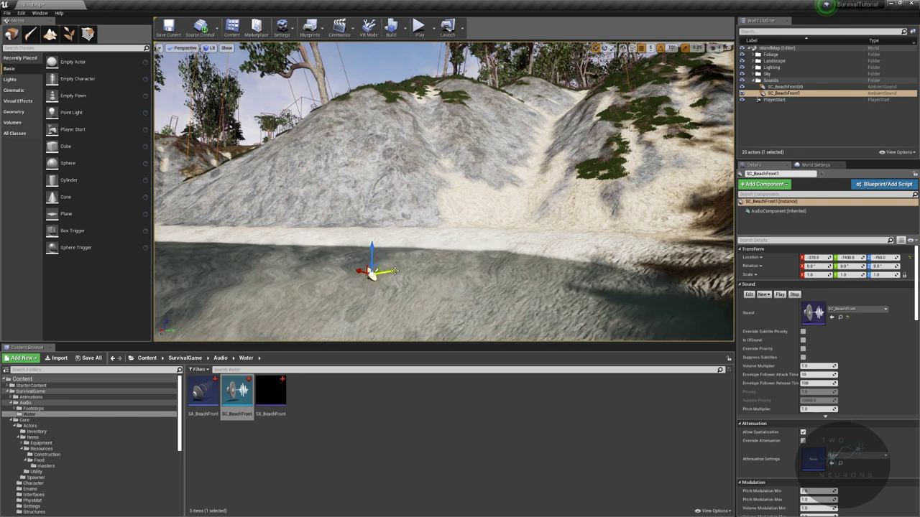
drag(394, 273, 357, 269)
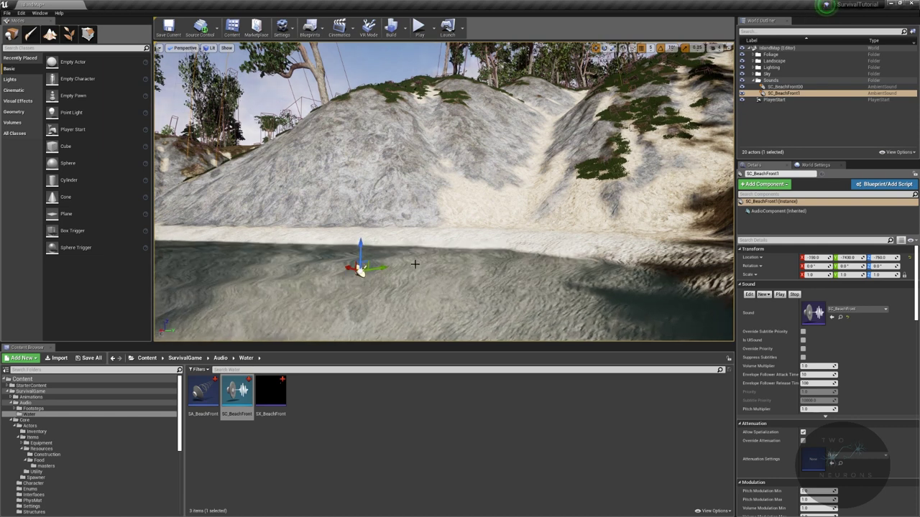
key(ctrl+z)
drag(395, 270, 405, 268)
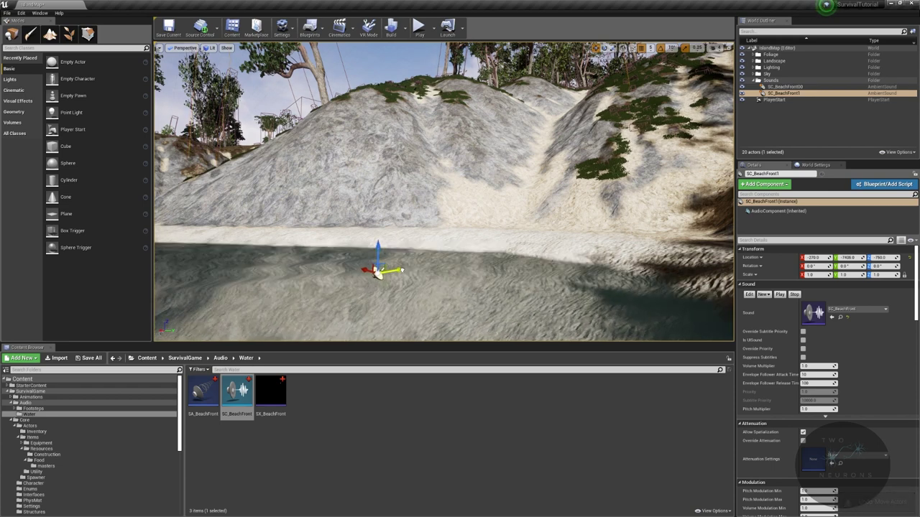
Duplicate the SC_BeachFront1 ambient sound along the X axis past the wooded headland, to about -14855
right_drag(467, 254, 547, 286)
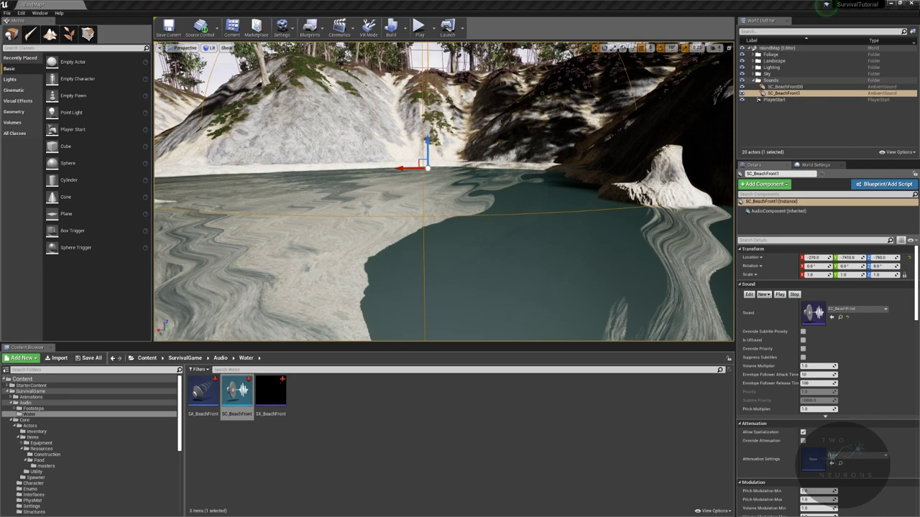
right_drag(460, 215, 464, 179)
mouse_move(456, 259)
right_down()
mouse_move(485, 251)
mouse_move(470, 255)
right_up()
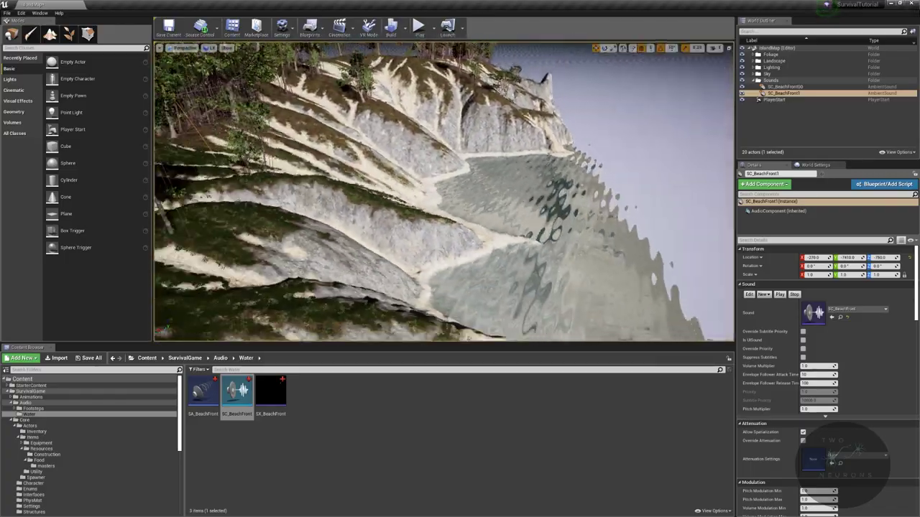
right_drag(470, 255, 381, 227)
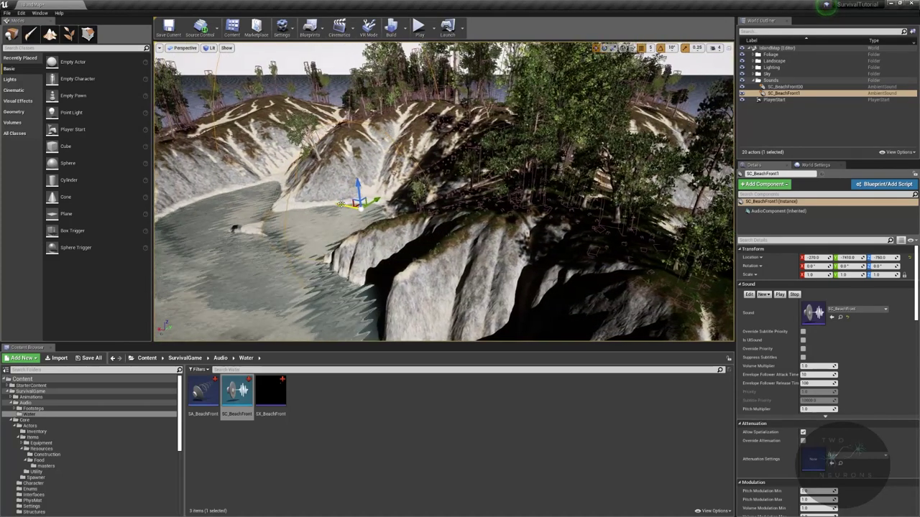
alt+drag(346, 208, 388, 207)
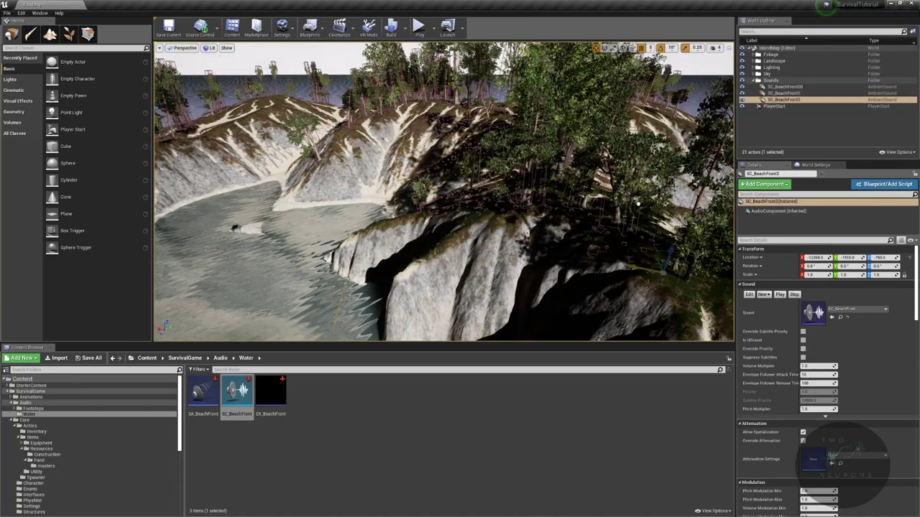
drag(637, 204, 669, 205)
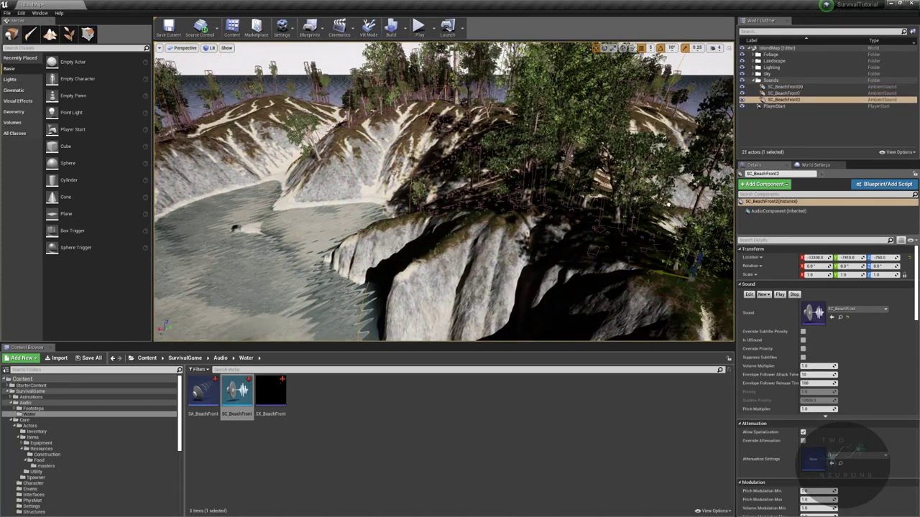
Rename the SC_BeachFront00 ambient sound to SC_BeachFront0
click(785, 87)
key(F2)
key(Right)
key(BackSpace)
key(Return)
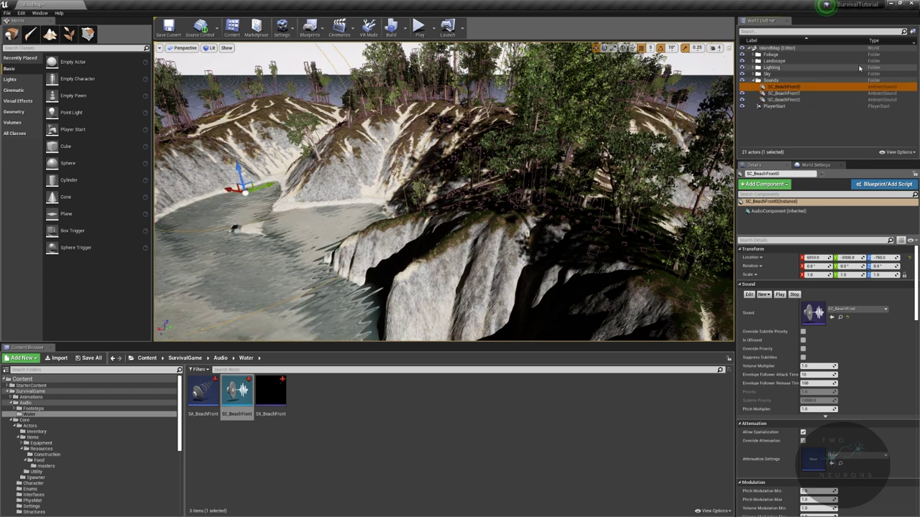
Focus on the SC_BeachFront2 ambient sound and move it onto the far bay's water, at about X -17855 and Y -795
double_click(785, 101)
right_drag(583, 163, 504, 198)
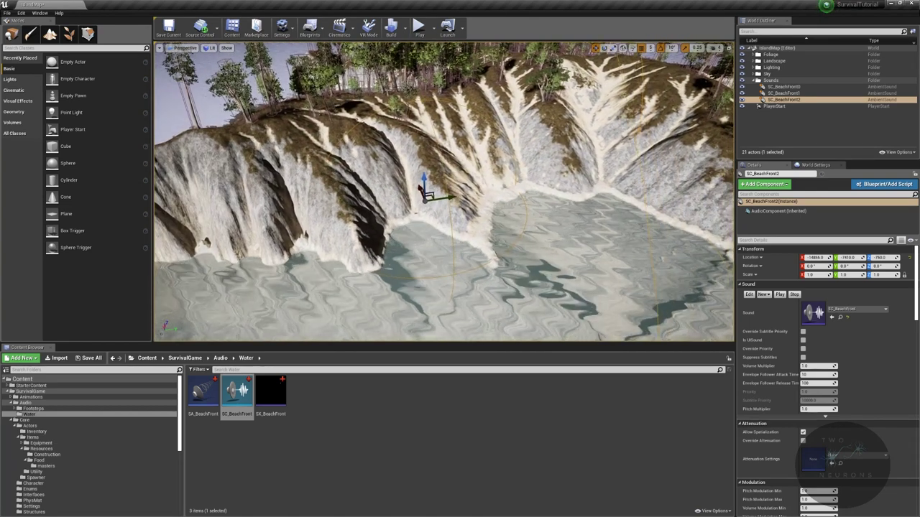
drag(447, 202, 467, 237)
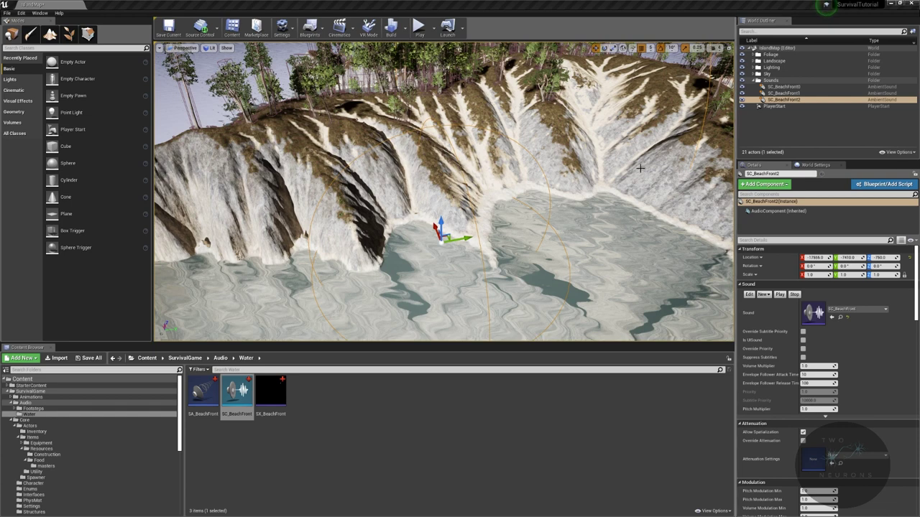
drag(460, 239, 619, 207)
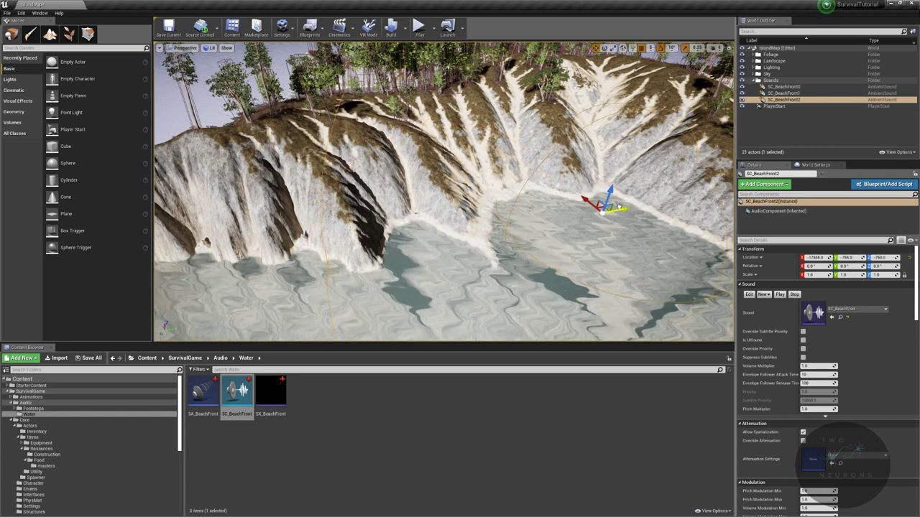
Shift the SC_BeachFront2 ambient sound along the Y axis to about -2040, near the middle of the bay
right_drag(619, 207, 682, 176)
key(w)
right_drag(592, 252, 638, 237)
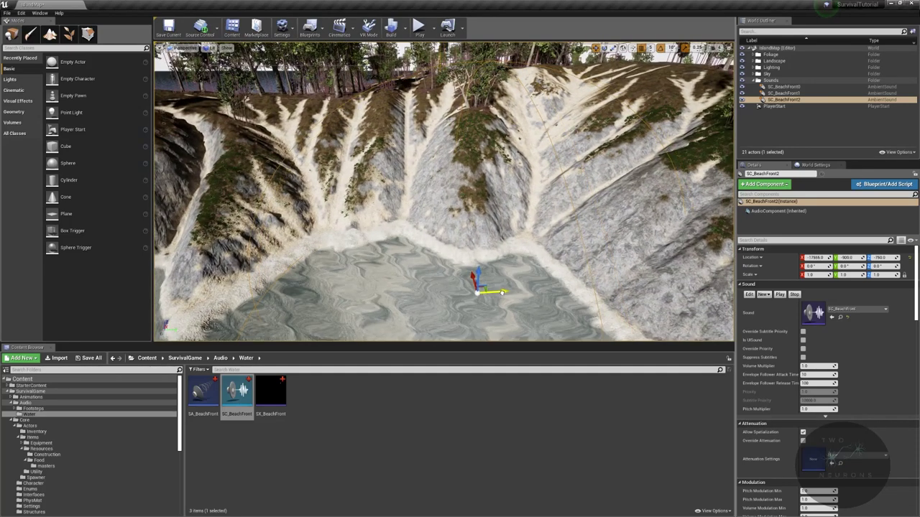
drag(512, 291, 446, 301)
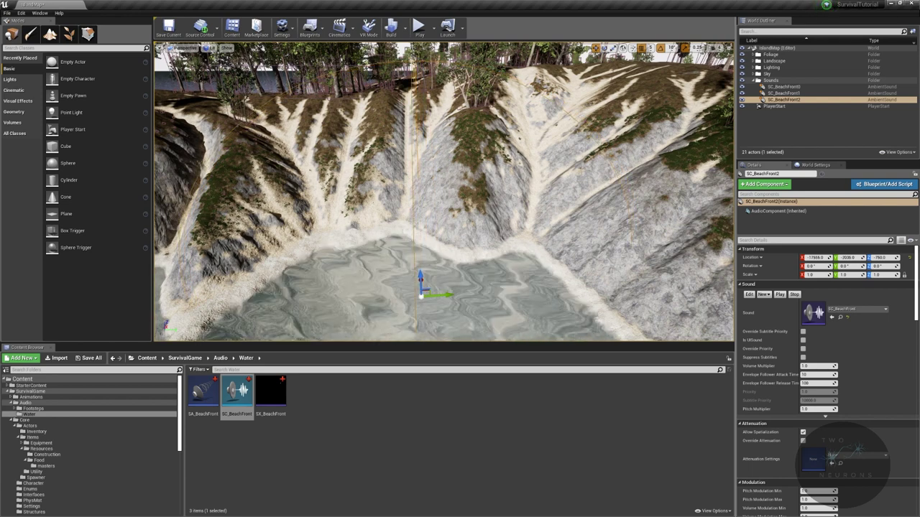
Move the SC_BeachFront2 ambient sound along the X axis to about -16168, next to the bay's shoreline
mouse_move(446, 296)
right_down()
mouse_move(459, 288)
mouse_move(470, 295)
mouse_move(448, 290)
right_up()
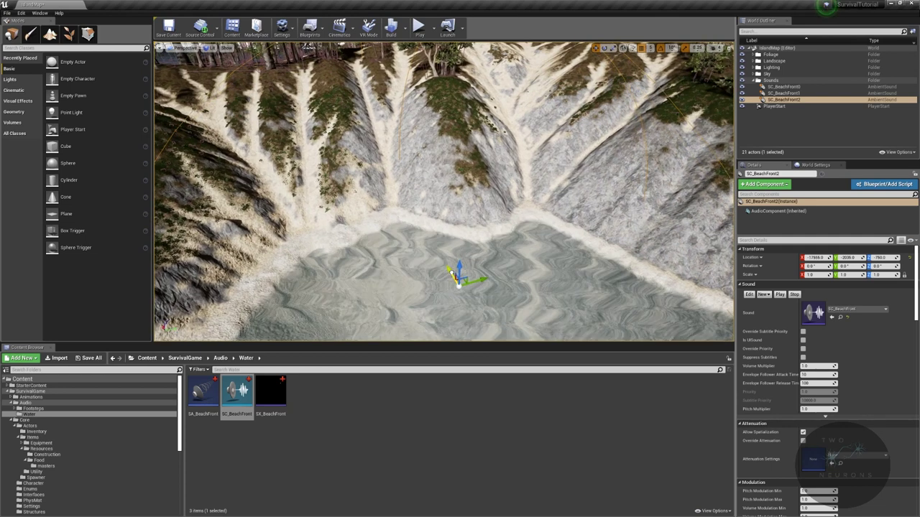
drag(449, 272, 430, 231)
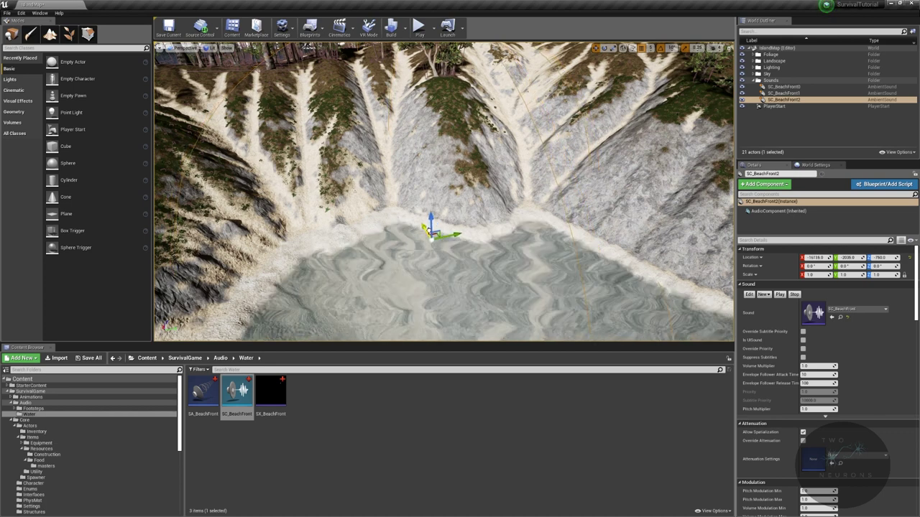
right_drag(429, 231, 476, 237)
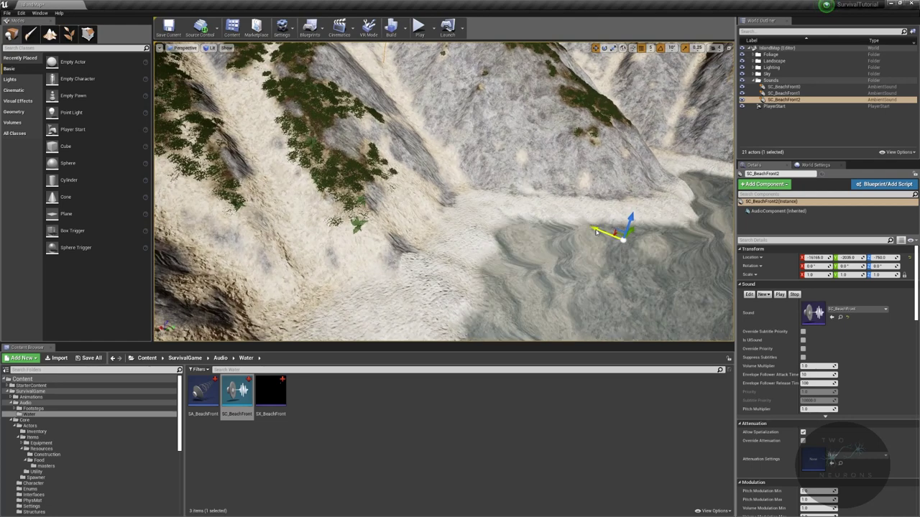
drag(596, 232, 594, 231)
Duplicate the SC_BeachFront2 ambient sound along the Y axis to about 12748, by the cliffs further along the coast
right_drag(593, 231, 620, 187)
key(s)
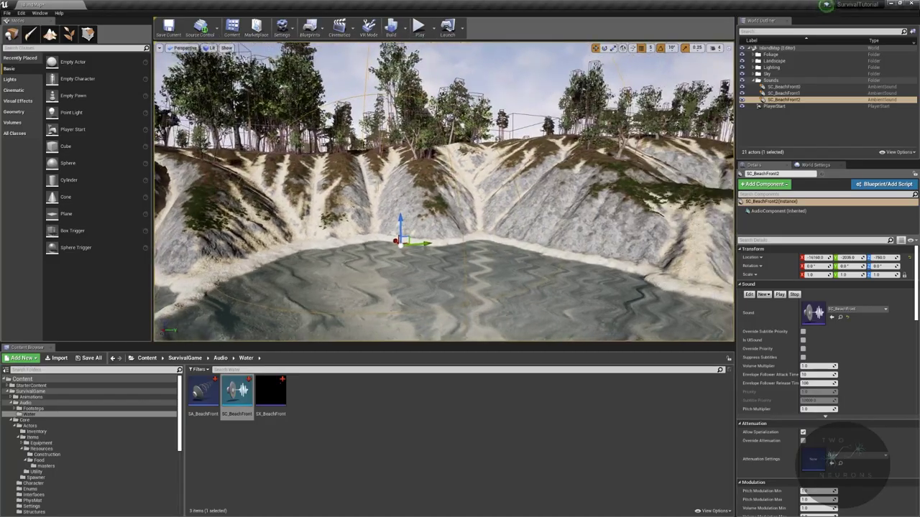
right_drag(529, 255, 529, 255)
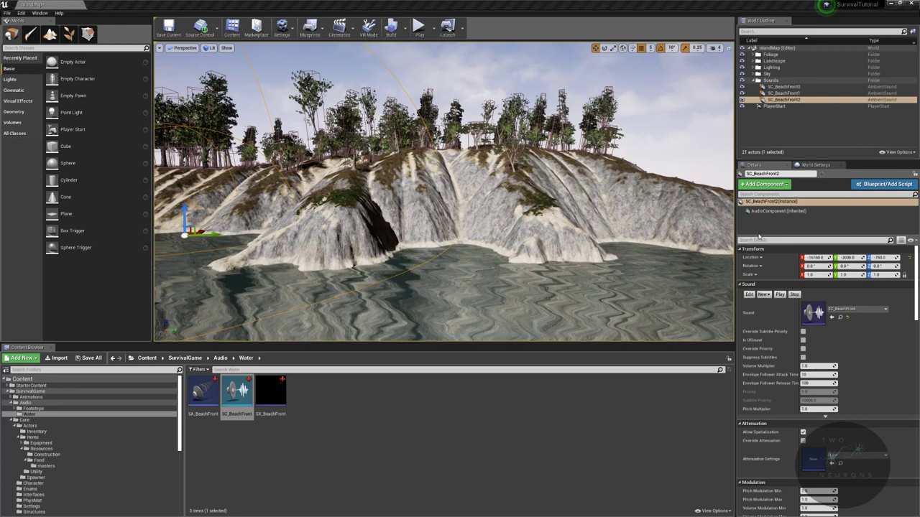
right_drag(613, 221, 613, 221)
right_drag(450, 197, 449, 198)
alt+drag(355, 210, 771, 210)
right_drag(690, 208, 721, 208)
drag(610, 203, 509, 209)
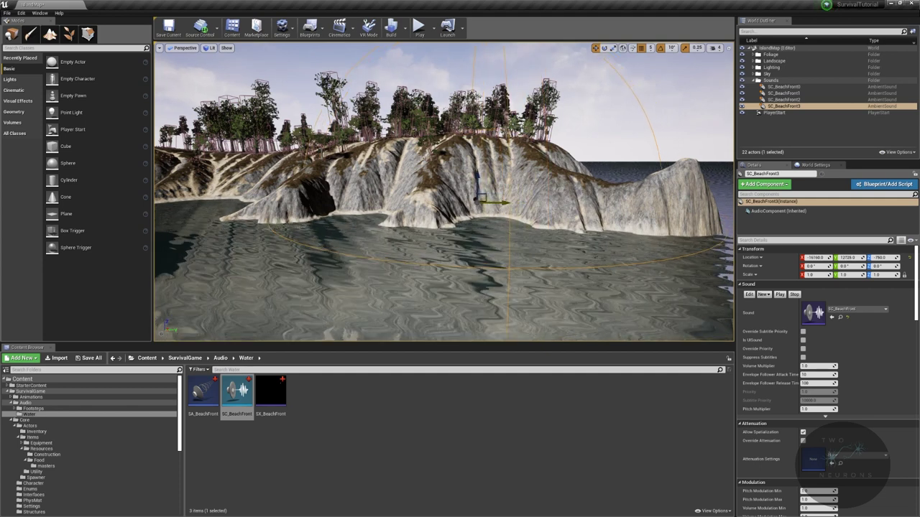
drag(505, 203, 504, 204)
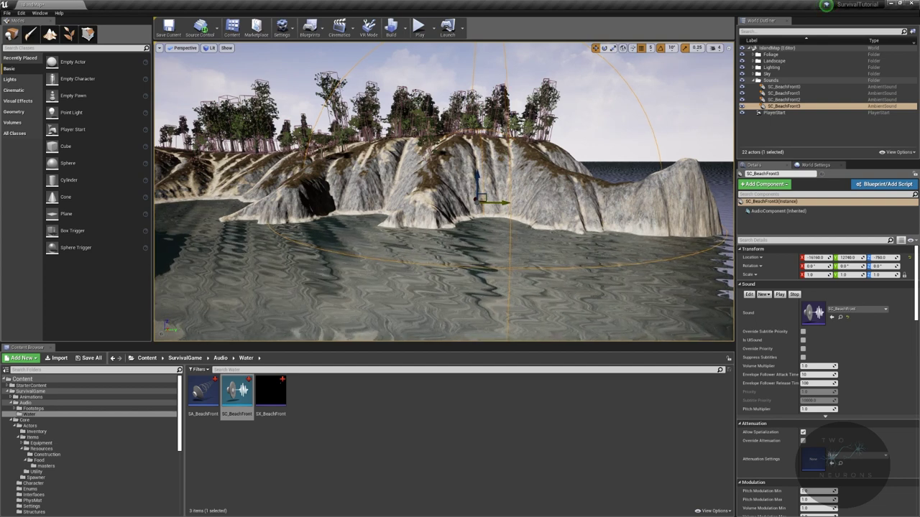
Move the SC_BeachFront3 ambient sound along the X axis to about -23178, out of the cliffs and onto the water
right_drag(595, 196, 584, 190)
drag(617, 197, 483, 237)
right_drag(483, 236, 609, 235)
key(w)
alt+drag(510, 199, 481, 199)
key(d)
right_drag(460, 242, 341, 243)
key(s)
right_drag(545, 213, 545, 214)
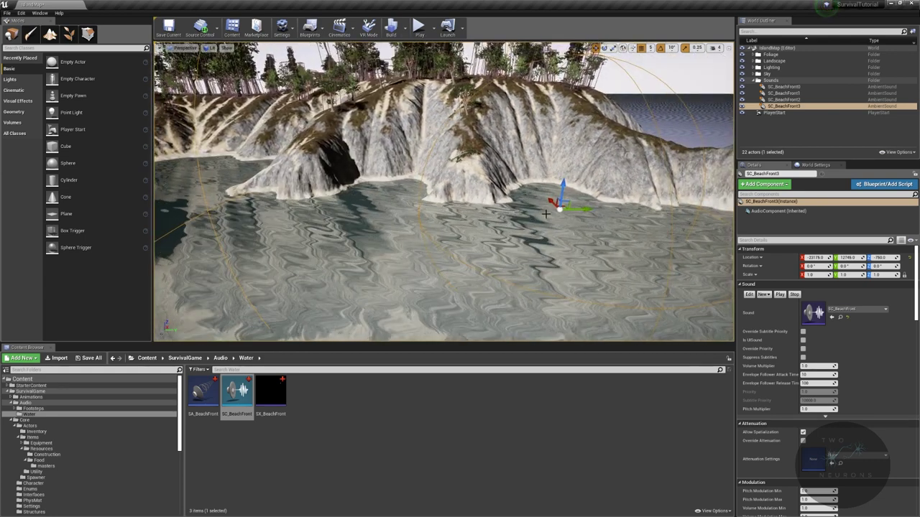
Shift the SC_BeachFront3 ambient sound along the Y axis to about 12290 and check its placement against the cliff shoreline
mouse_move(588, 208)
mouse_down()
mouse_move(556, 212)
mouse_move(571, 211)
mouse_up()
right_drag(572, 211, 521, 169)
mouse_move(550, 197)
right_down()
mouse_move(510, 193)
mouse_move(566, 194)
mouse_move(548, 195)
right_up()
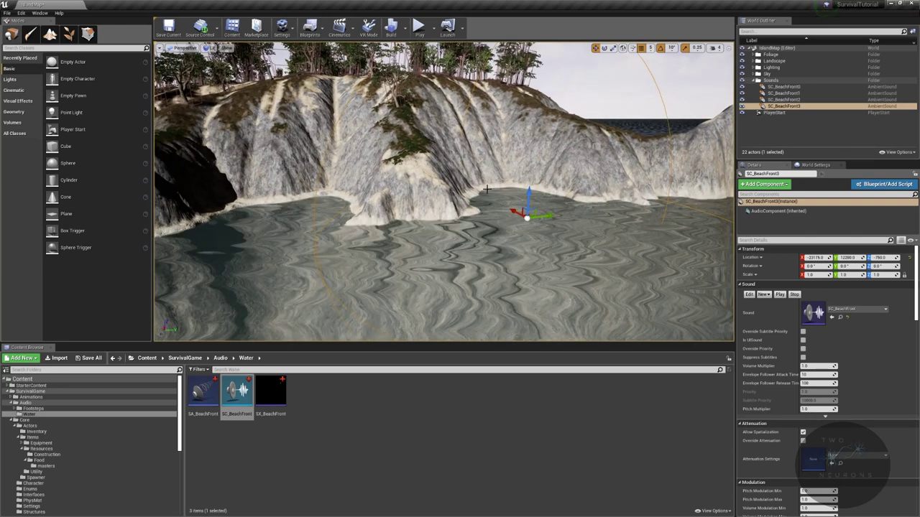
Shift the SC_BeachFront3 ambient sound along the X axis to about -22098, closer to the cliff shoreline
drag(512, 211, 503, 208)
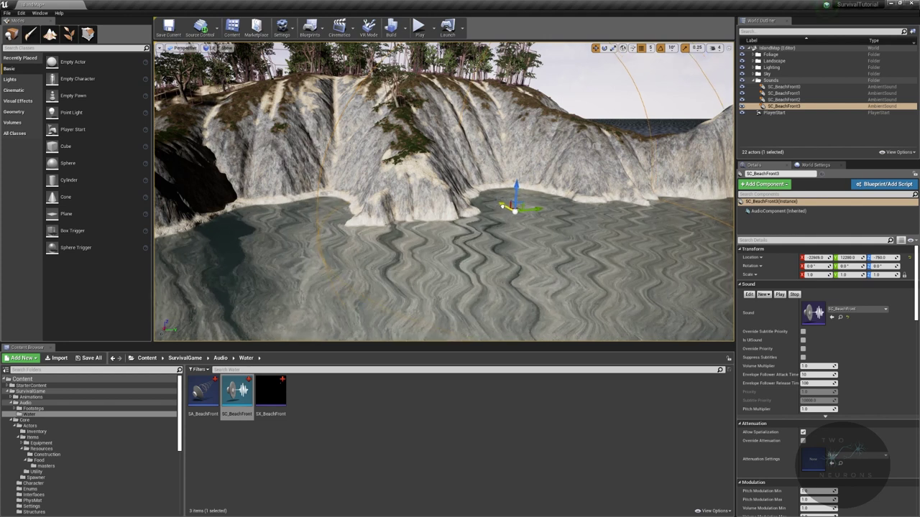
drag(504, 208, 503, 207)
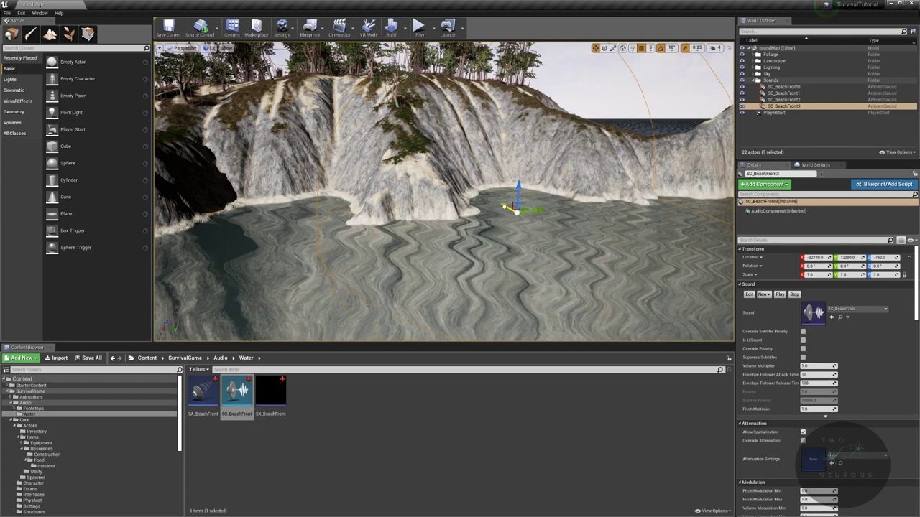
drag(505, 207, 503, 205)
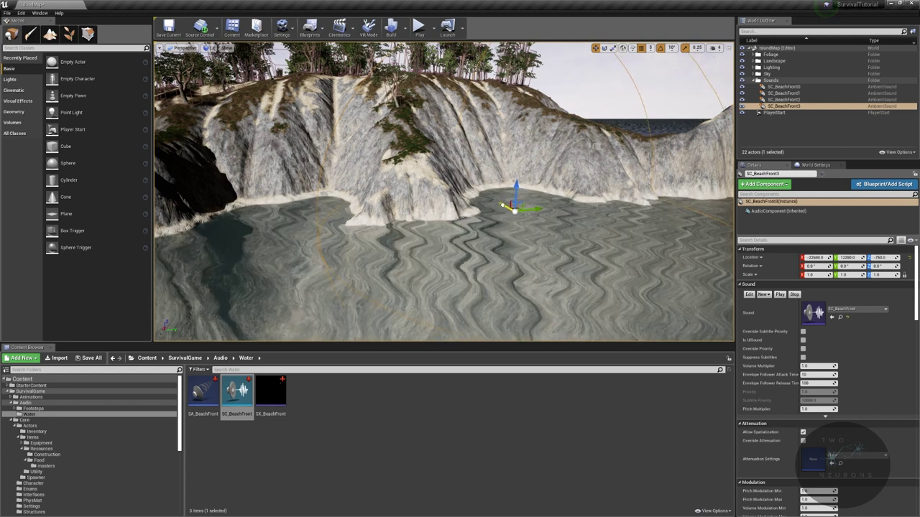
key(w)
right_drag(502, 205, 444, 180)
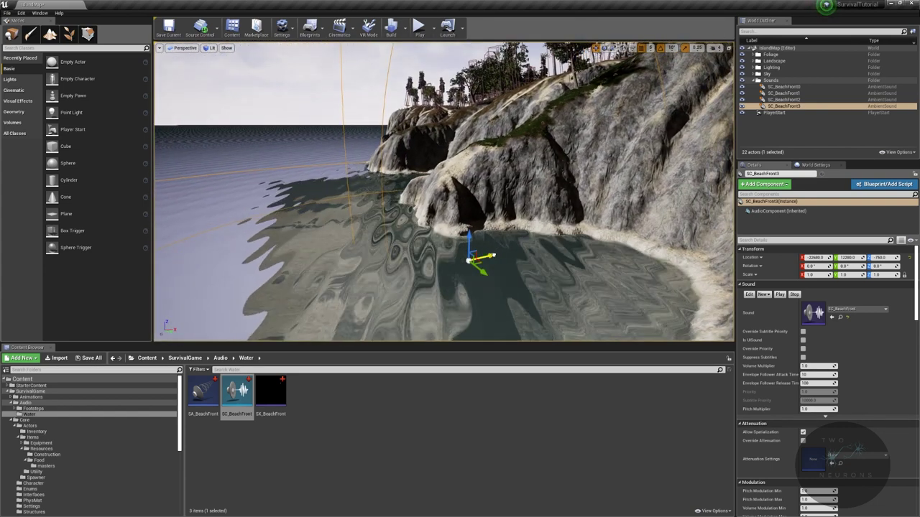
drag(489, 259, 527, 248)
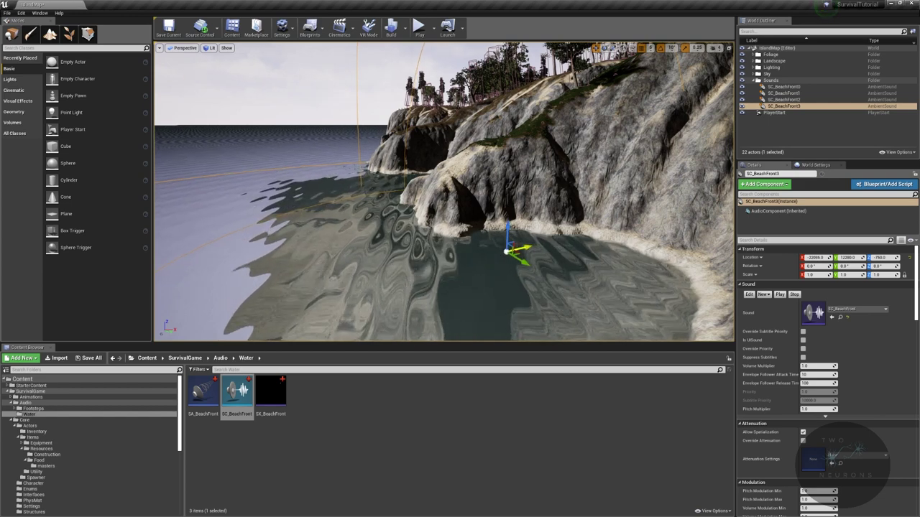
Switch the level viewport to the Unlit view mode while inspecting the shaded cliff coast
right_drag(523, 235, 632, 204)
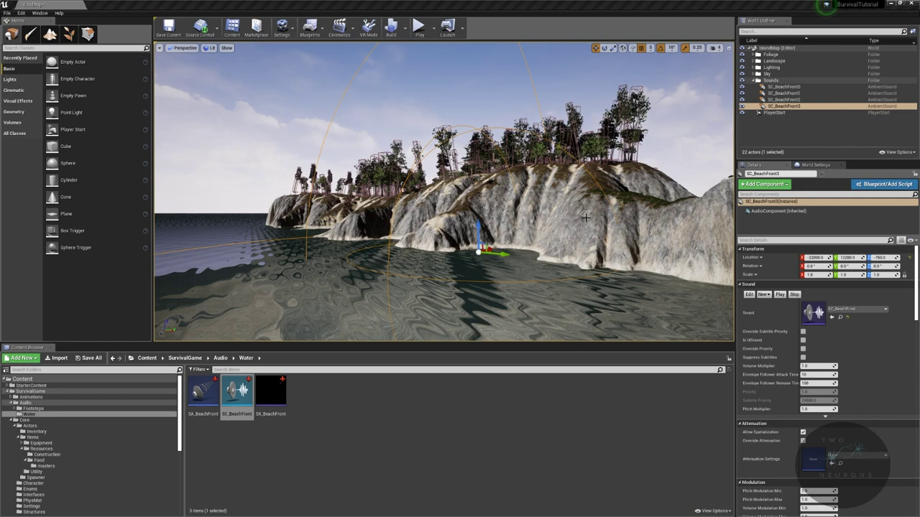
right_drag(560, 201, 604, 187)
right_drag(431, 159, 435, 179)
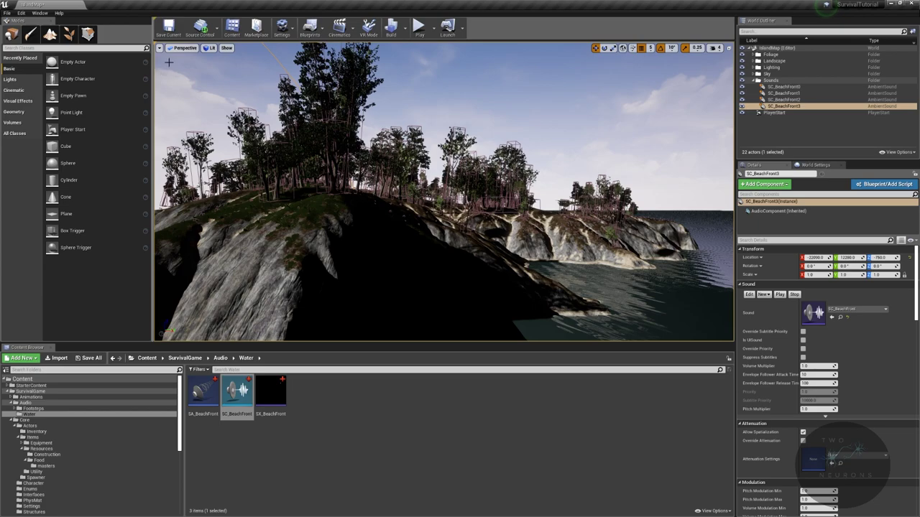
click(214, 50)
click(222, 71)
Duplicate the SC_BeachFront3 ambient sound along the X axis and place the copy in the neighbouring bay at about X -9668, Y 17628
right_drag(402, 172, 396, 212)
right_drag(468, 165, 437, 218)
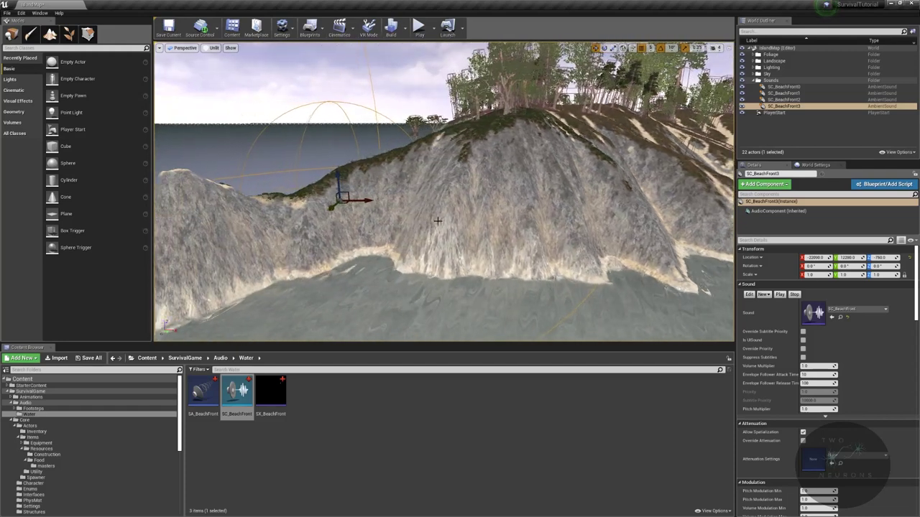
alt+drag(370, 201, 576, 204)
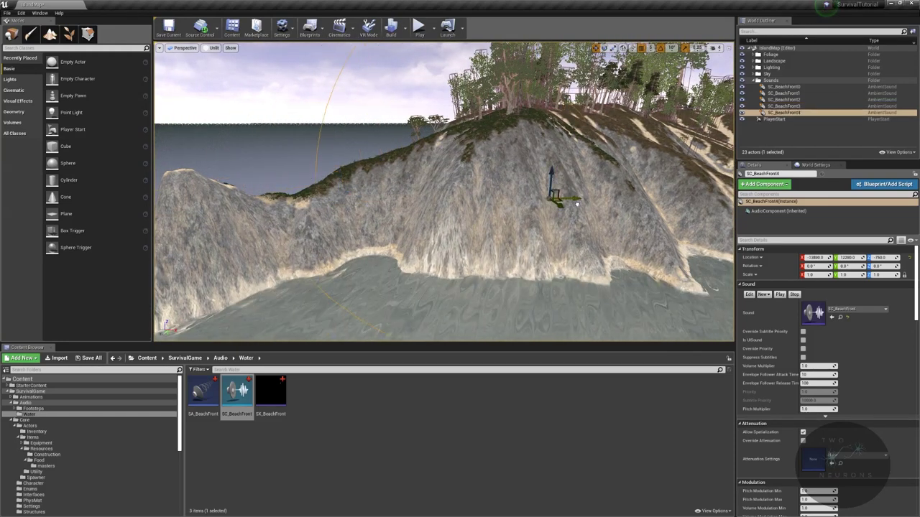
right_drag(617, 274, 667, 252)
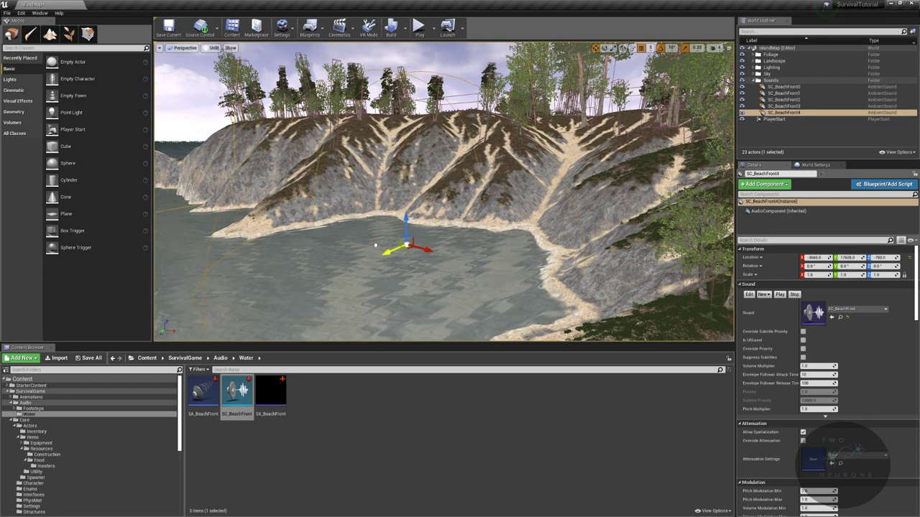
Shift the SC_BeachFront4 ambient sound along the Y axis to about 17708, on the bay's water
right_drag(375, 245, 466, 191)
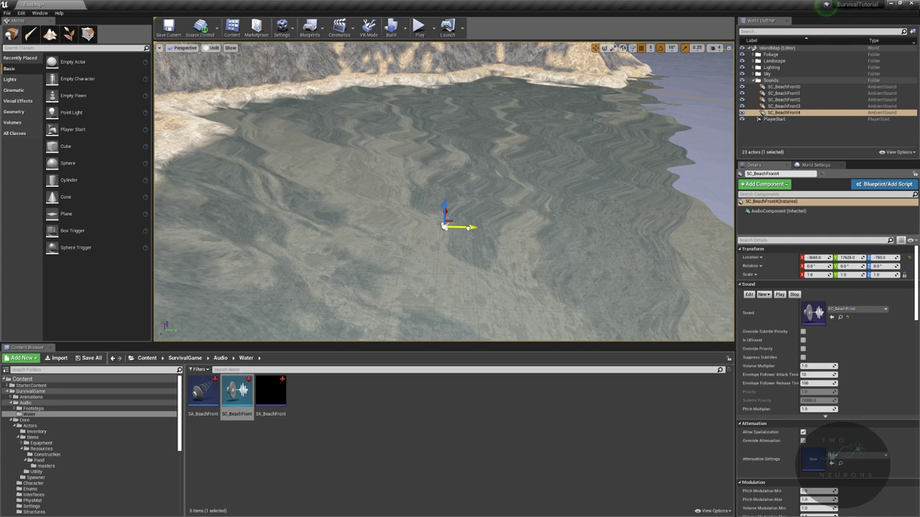
click(443, 225)
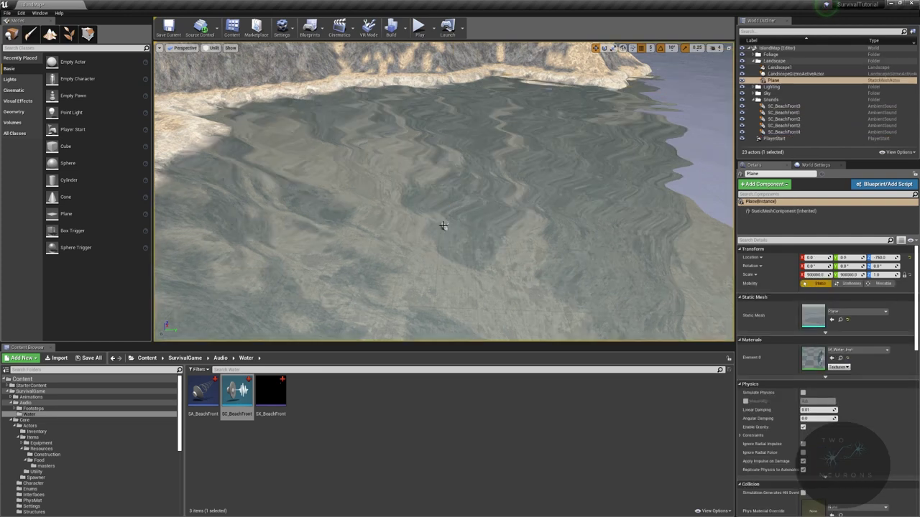
click(443, 226)
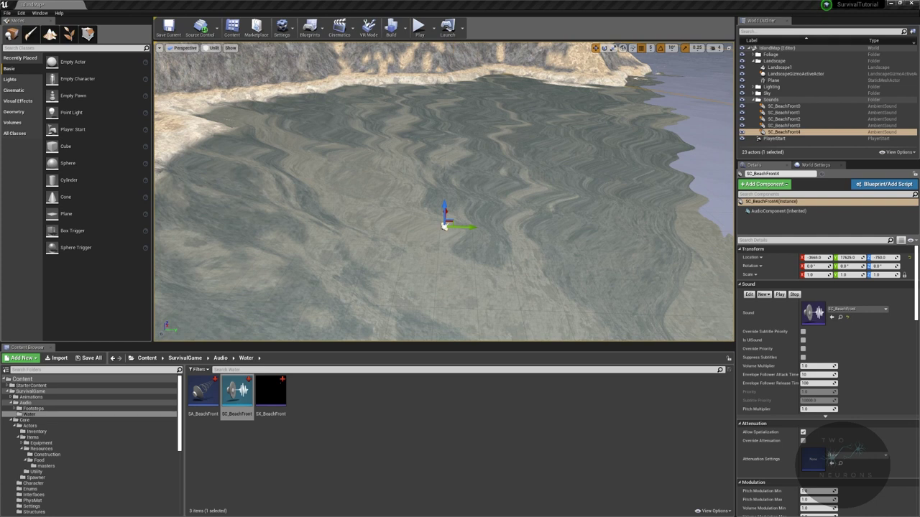
key(f)
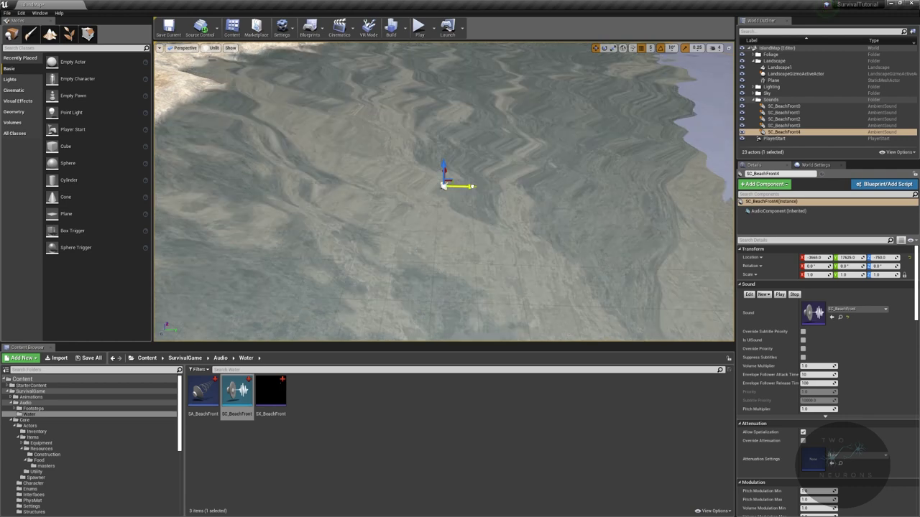
mouse_move(472, 188)
mouse_down()
mouse_move(428, 189)
mouse_move(491, 188)
mouse_up()
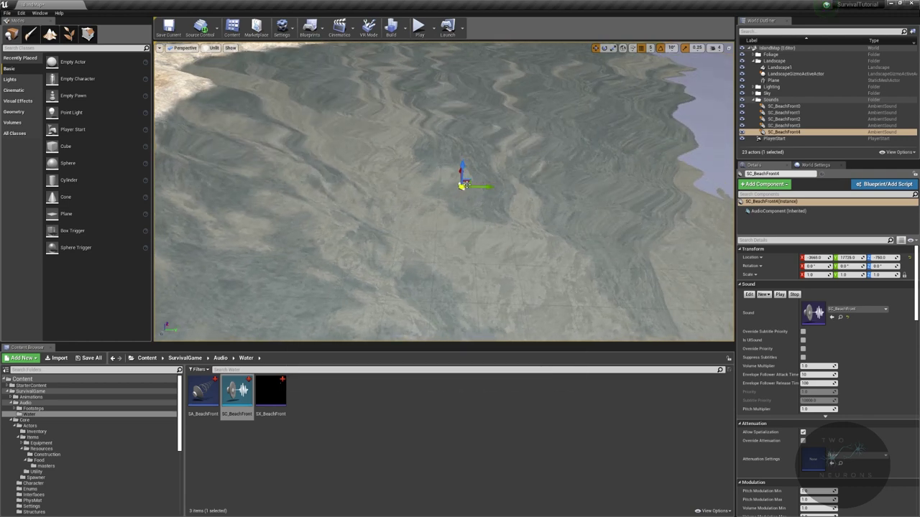
right_drag(490, 188, 388, 136)
right_drag(509, 222, 509, 222)
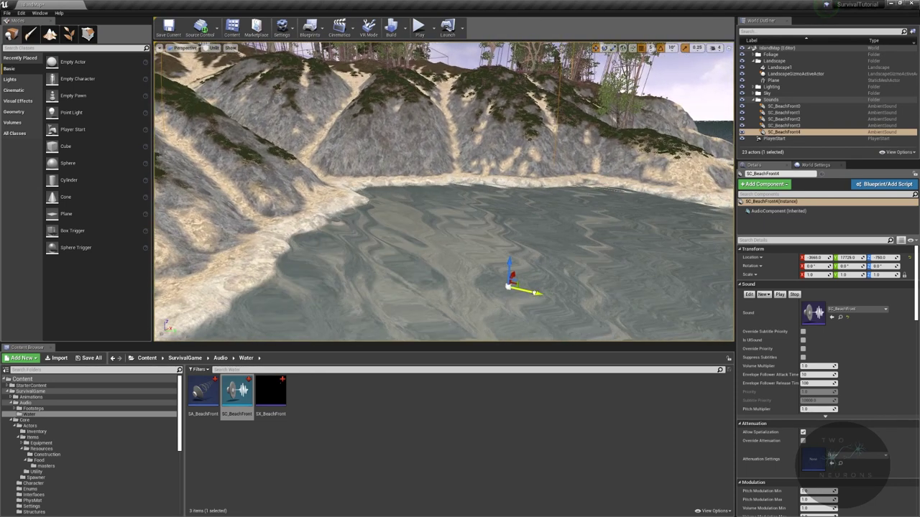
drag(533, 294, 529, 294)
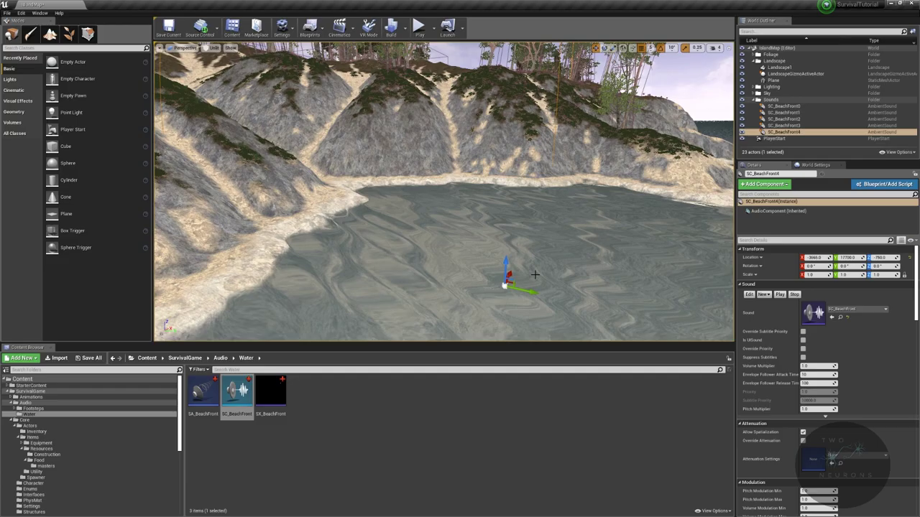
Move the SC_BeachFront4 ambient sound along the X axis to about -3498, near the inner shoreline of the bay
right_drag(535, 268, 535, 268)
right_drag(605, 307, 605, 307)
drag(478, 242, 557, 238)
right_drag(558, 238, 598, 209)
key(s)
key(w)
right_drag(426, 191, 499, 240)
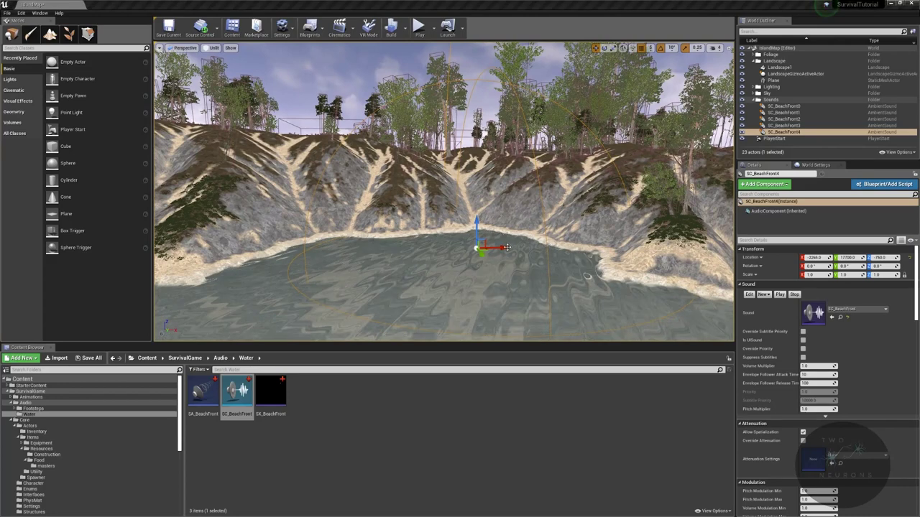
drag(506, 247, 458, 249)
right_drag(457, 249, 492, 265)
key(s)
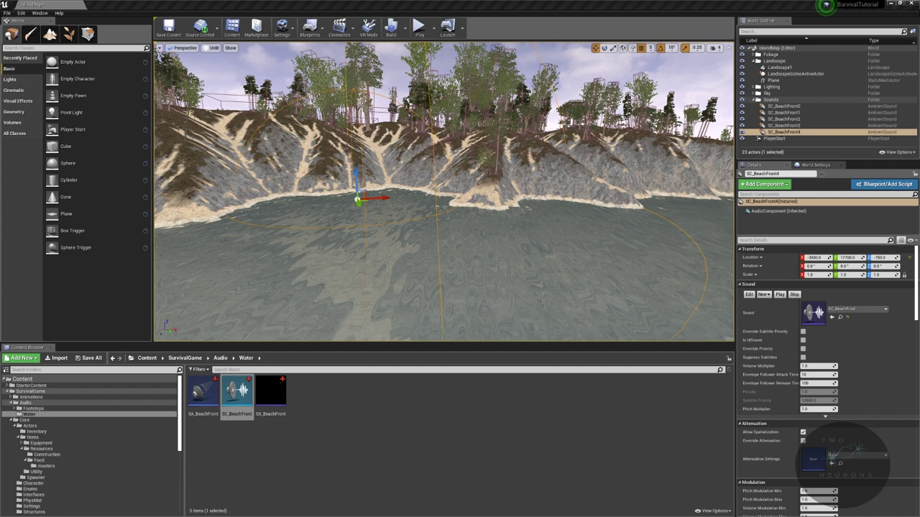
Duplicate the SC_BeachFront4 ambient sound along the X axis to the next side of the island's coast
right_drag(540, 170, 542, 141)
key(w)
key(s)
key(s)
right_drag(465, 185, 465, 185)
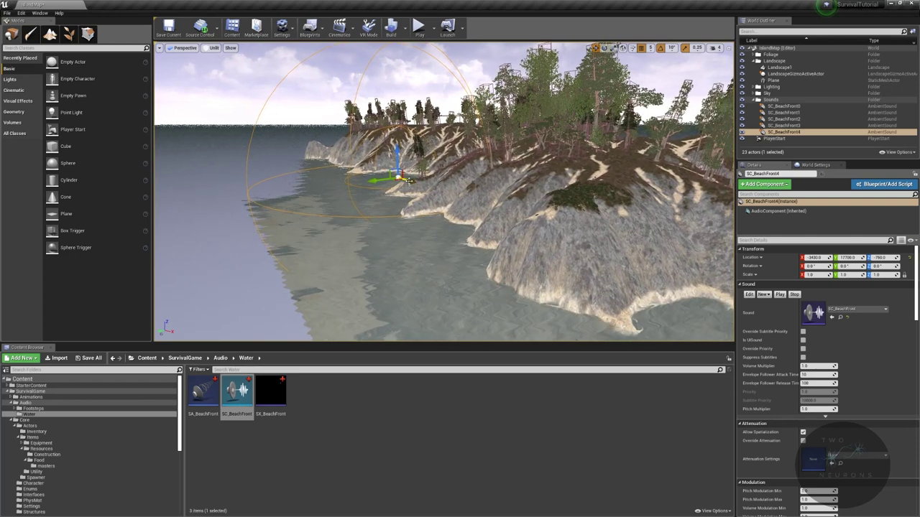
alt+drag(408, 180, 692, 253)
right_drag(691, 253, 691, 252)
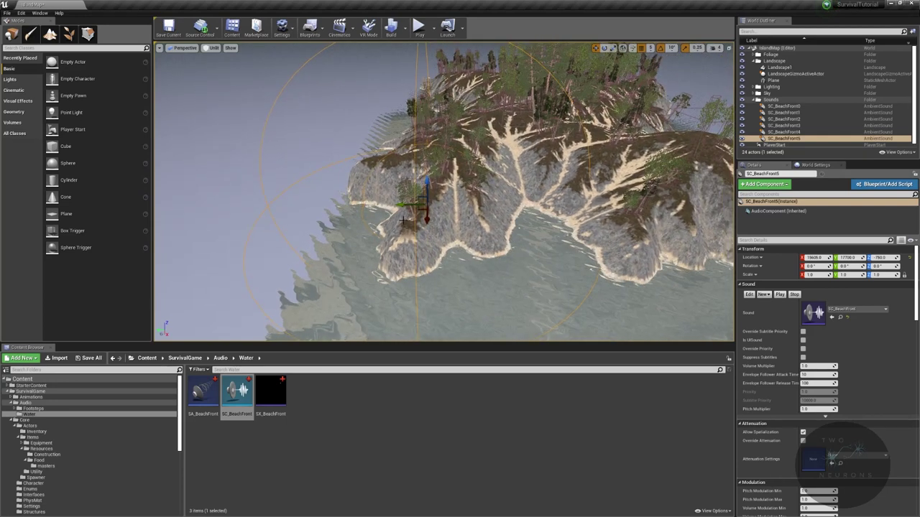
Move the SC_BeachFront5 ambient sound into the narrow cliff inlet, at about X 16740 and Y 10908
drag(489, 206, 579, 211)
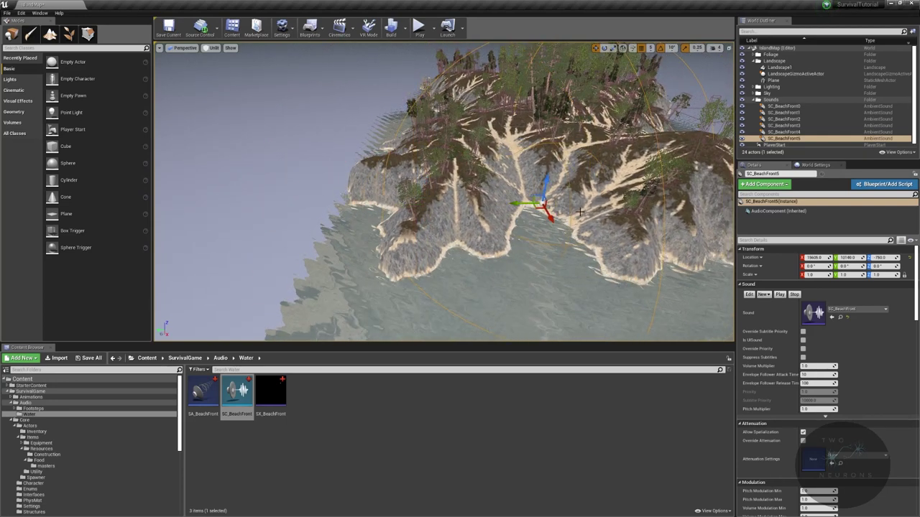
right_drag(579, 211, 528, 234)
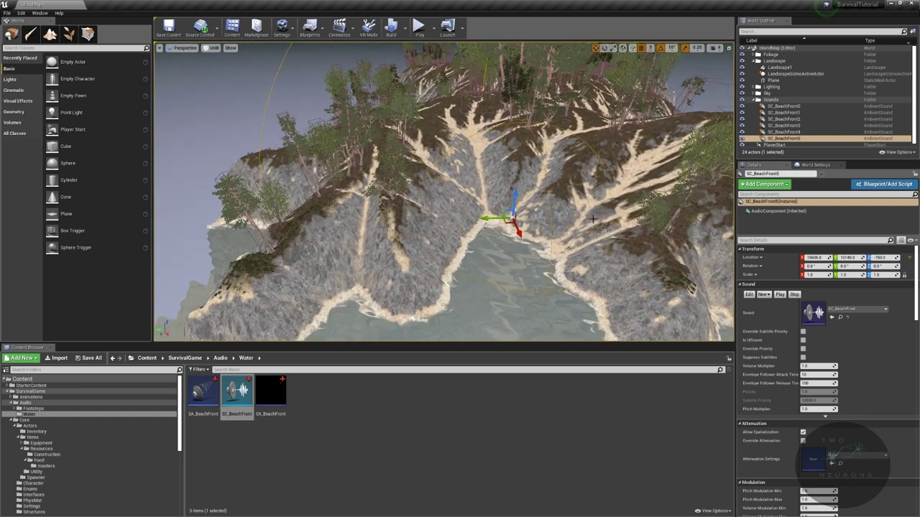
drag(520, 233, 533, 253)
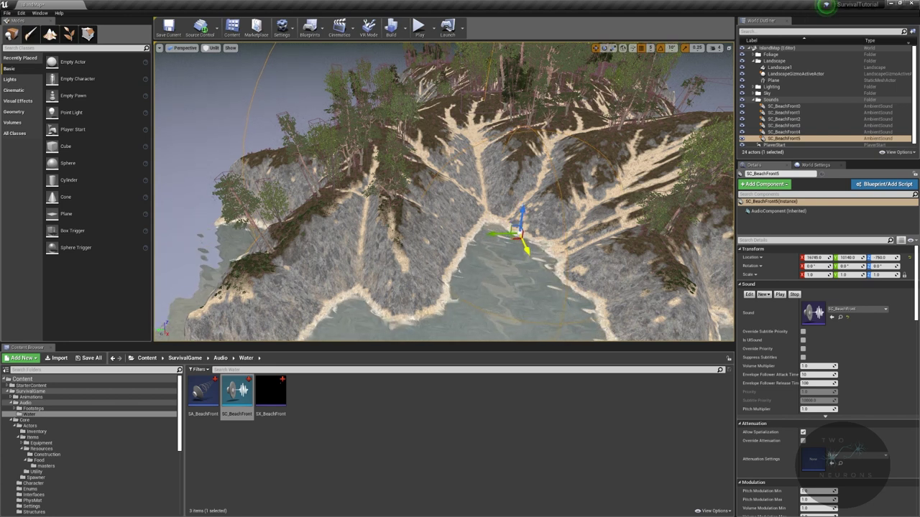
right_drag(532, 244, 584, 246)
key(w)
key(w)
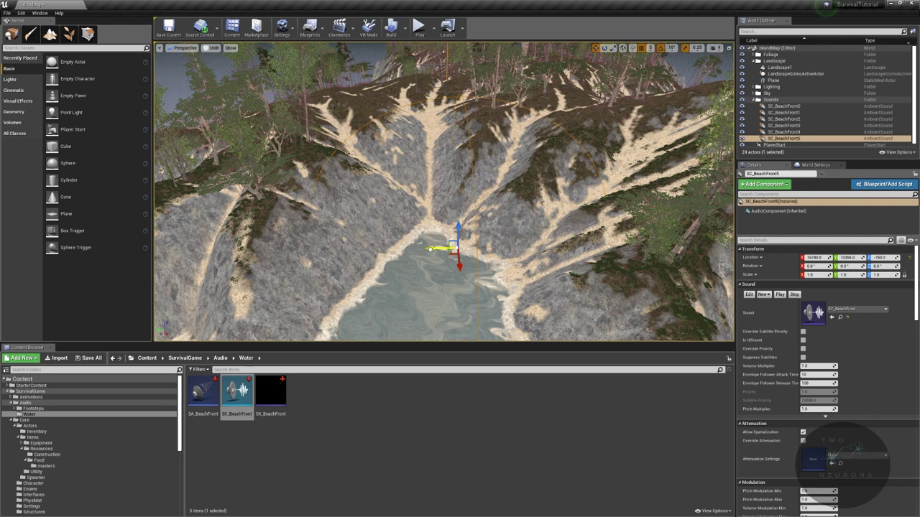
drag(429, 248, 420, 248)
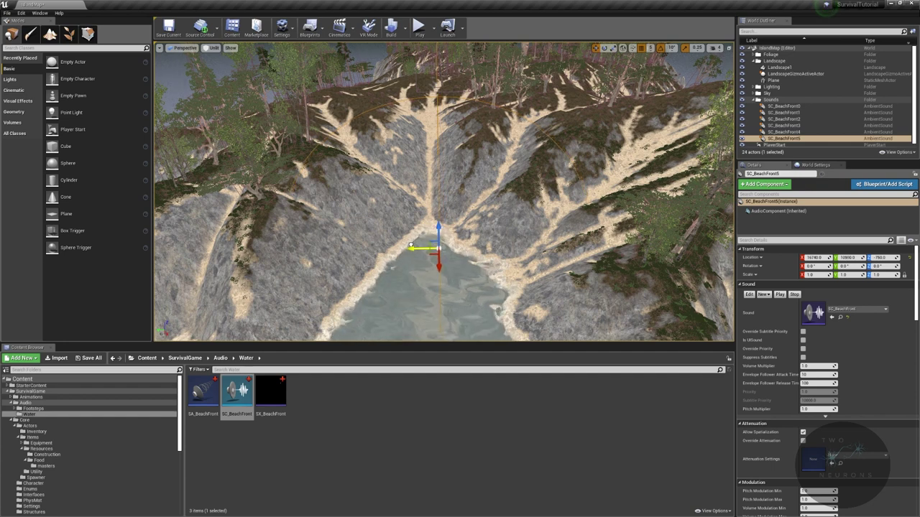
Move the SC_BeachFront5 ambient sound along the Y axis to about -9618, at the inlet further along the cliffs
key(s)
mouse_move(410, 243)
right_down()
mouse_move(467, 244)
mouse_move(424, 248)
right_up()
right_drag(389, 198, 382, 192)
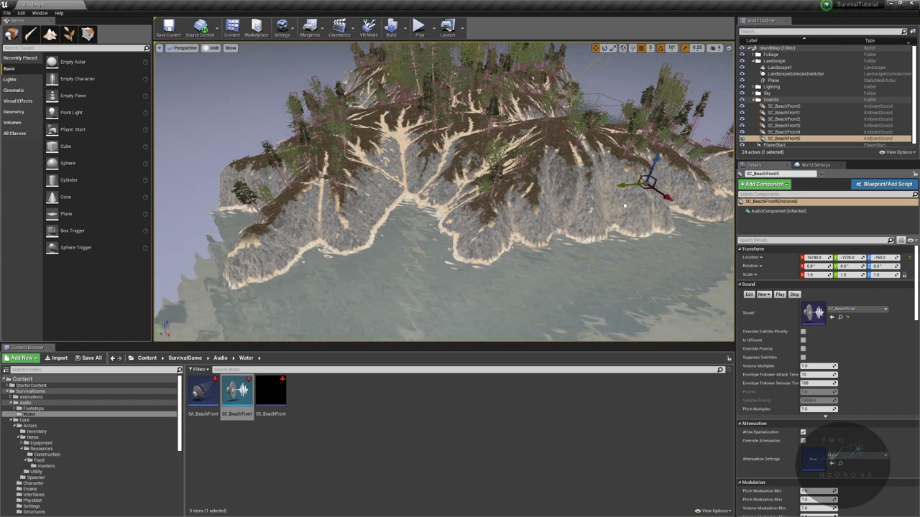
right_drag(444, 192, 611, 197)
drag(368, 178, 402, 181)
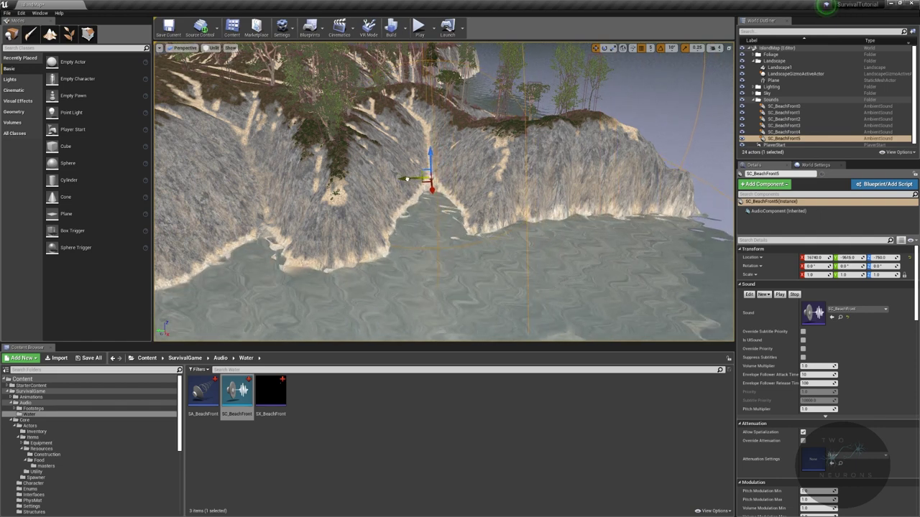
Move the SC_BeachFront5 ambient sound along the X axis to about 18400, onto the water at the inlet's tip
key(w)
mouse_move(493, 169)
right_down()
mouse_move(481, 171)
mouse_move(493, 169)
right_up()
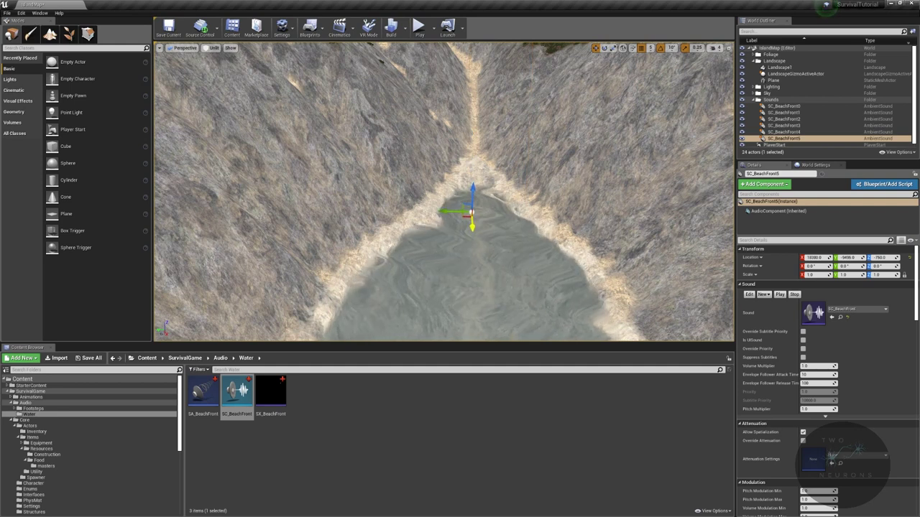
drag(472, 226, 472, 228)
key(s)
right_drag(472, 228, 459, 195)
key(w)
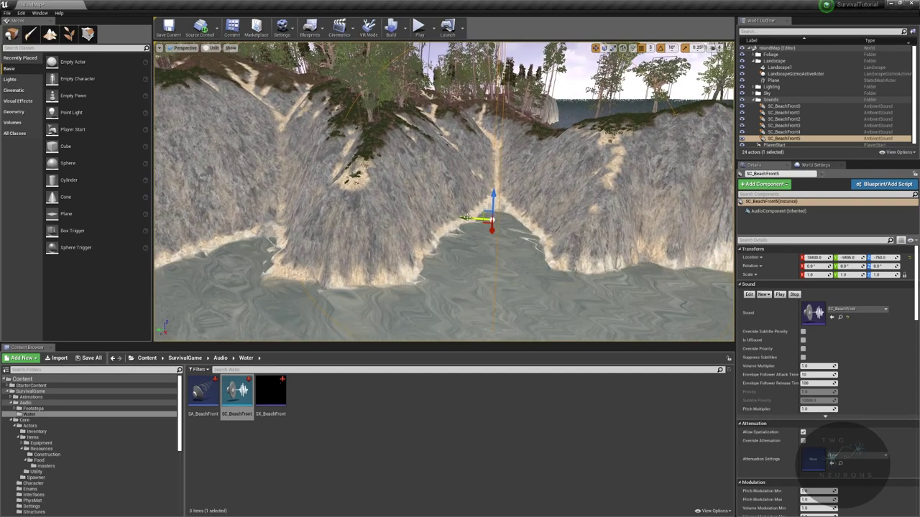
Shift the SC_BeachFront5 ambient sound along the Y axis to about -9678 and nudge it slightly along X within the inlet
drag(466, 217, 474, 214)
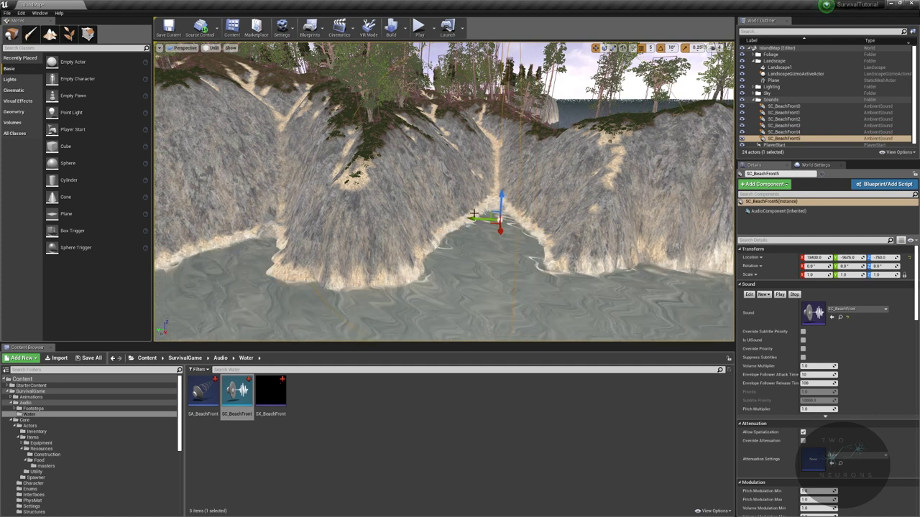
right_drag(474, 204, 500, 221)
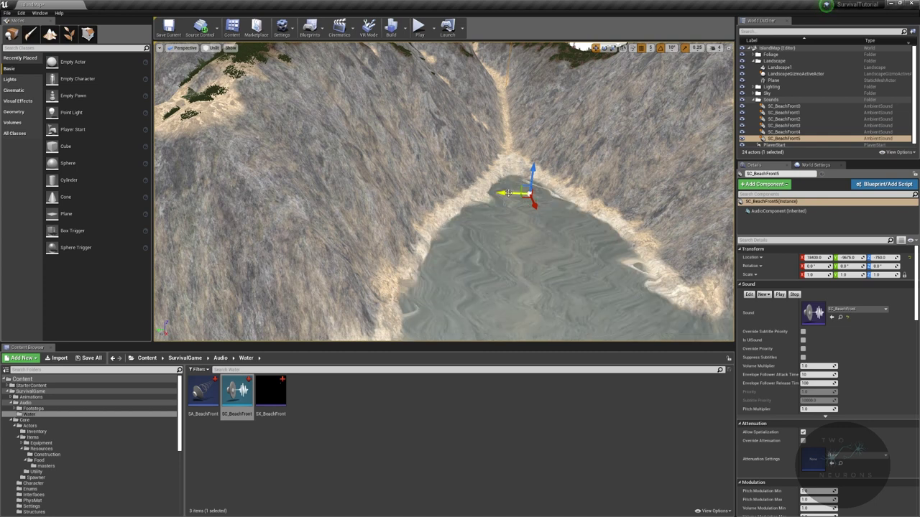
click(508, 194)
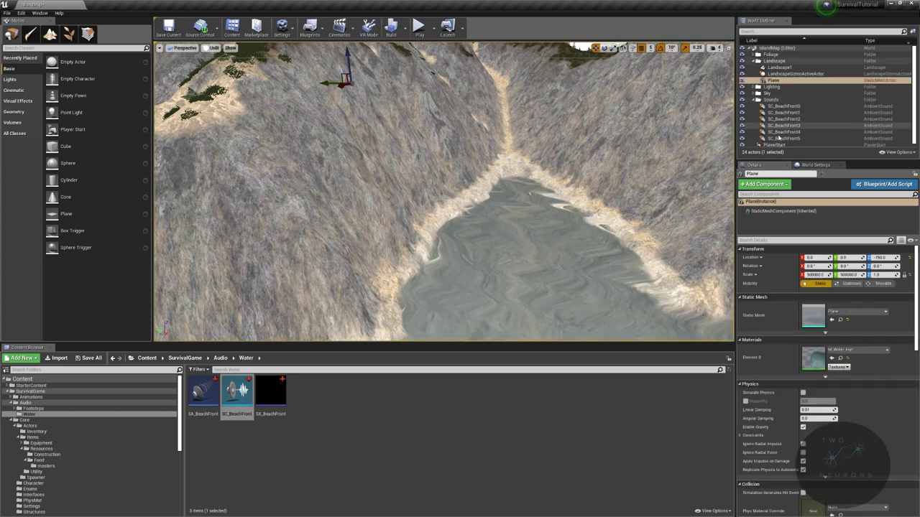
click(783, 139)
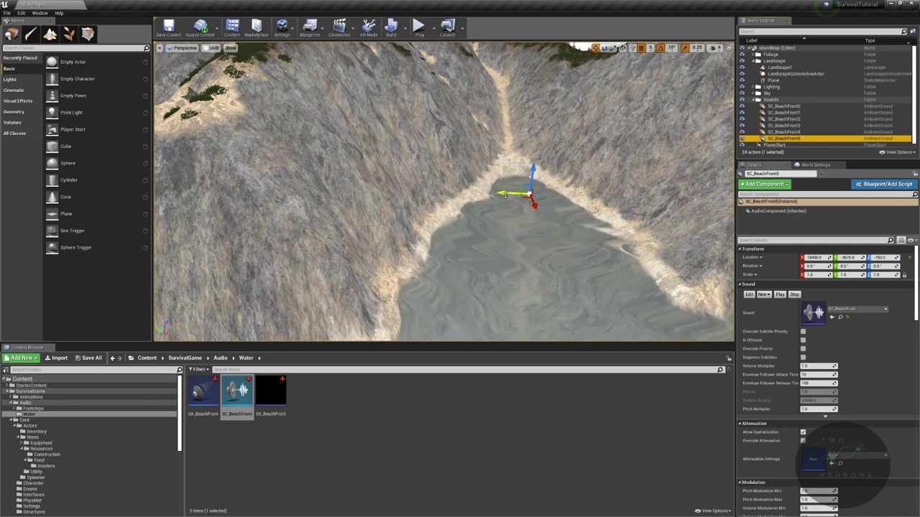
drag(533, 205, 535, 207)
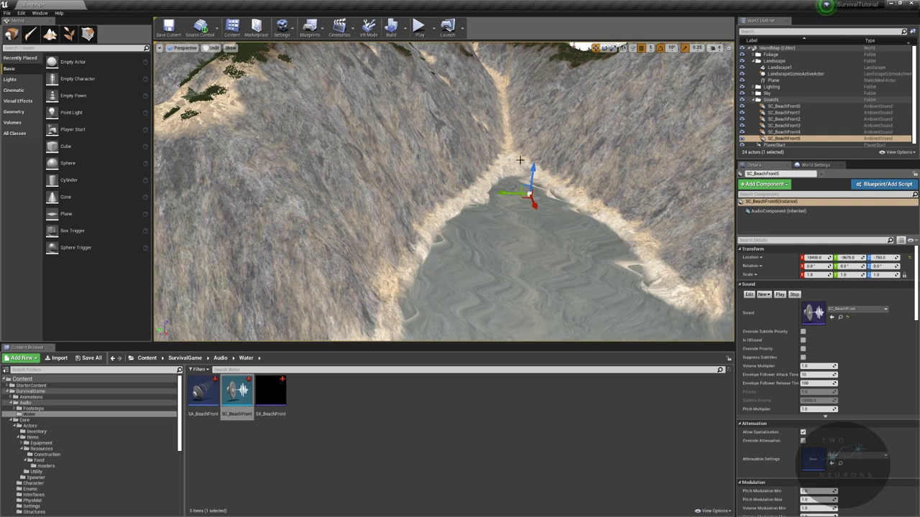
Undo the last SC_BeachFront5 shift, then nudge the sound along the Y axis to about -9620 within the inlet
key(ctrl+z)
drag(503, 192, 500, 192)
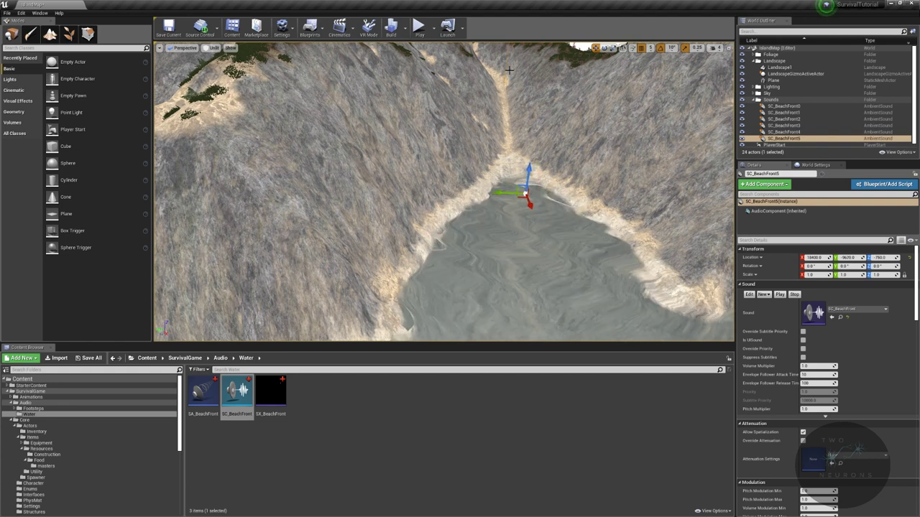
Move the SC_BeachFront5 ambient sound along the Y axis to about 20, centring it on the long cliff stretch between the inlets
key(s)
right_drag(502, 84, 559, 76)
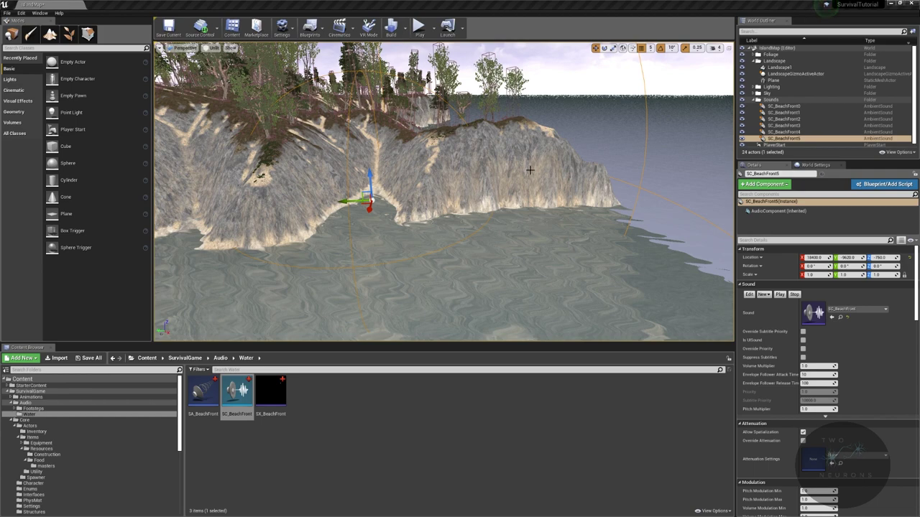
key(w)
right_drag(529, 170, 471, 168)
key(s)
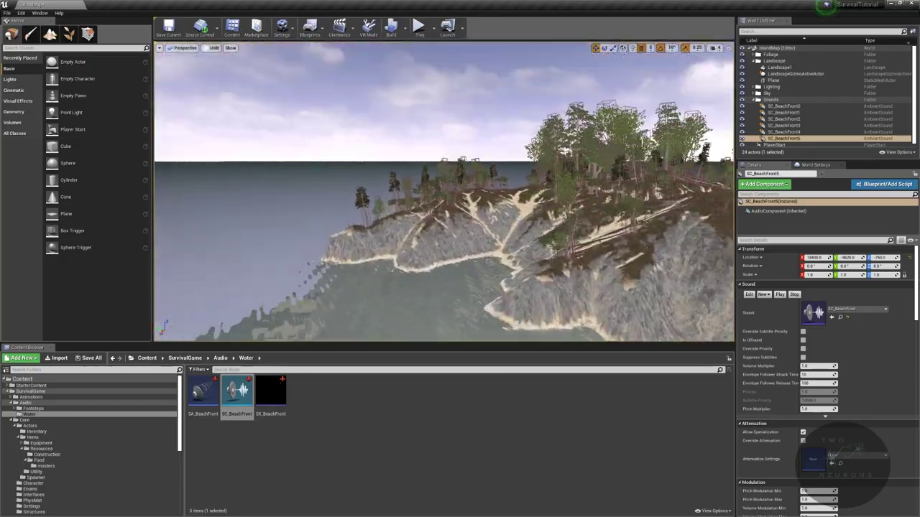
right_drag(444, 192, 582, 239)
right_drag(352, 234, 343, 234)
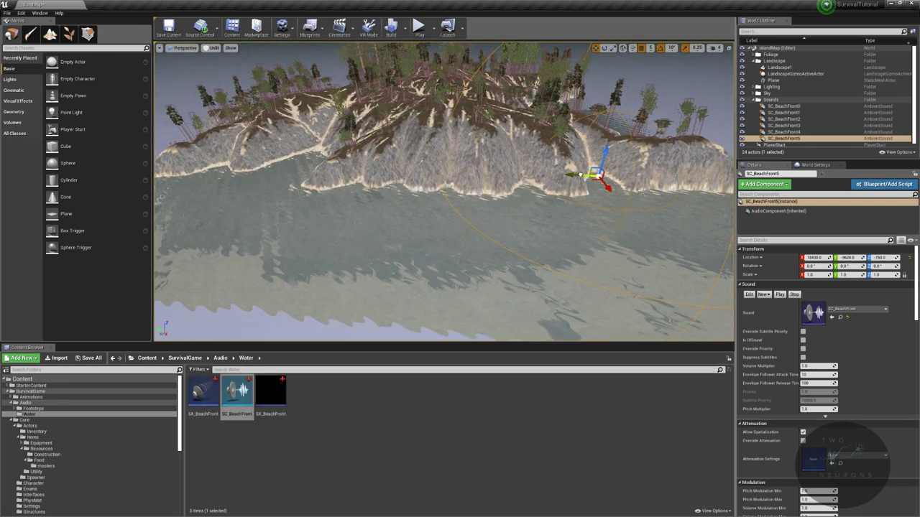
drag(530, 184, 417, 178)
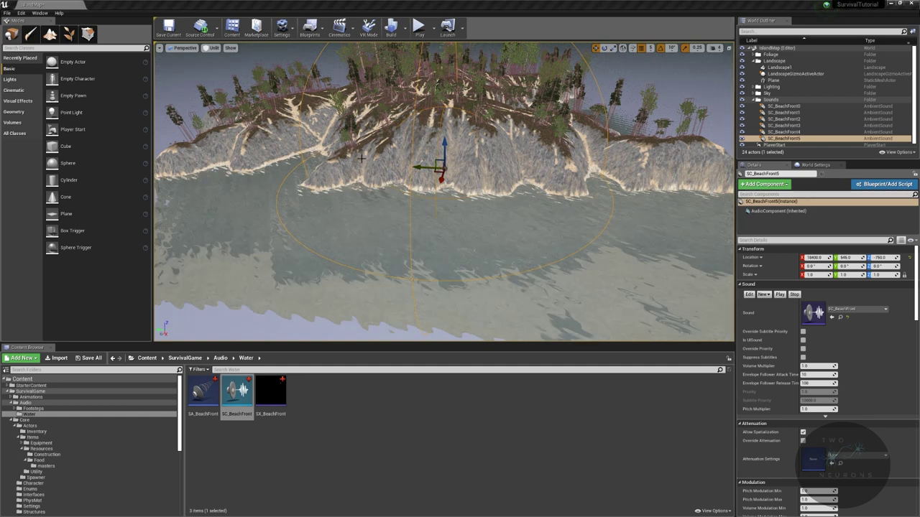
mouse_move(420, 168)
mouse_down()
mouse_move(393, 163)
mouse_move(480, 165)
mouse_move(425, 170)
mouse_move(433, 166)
mouse_up()
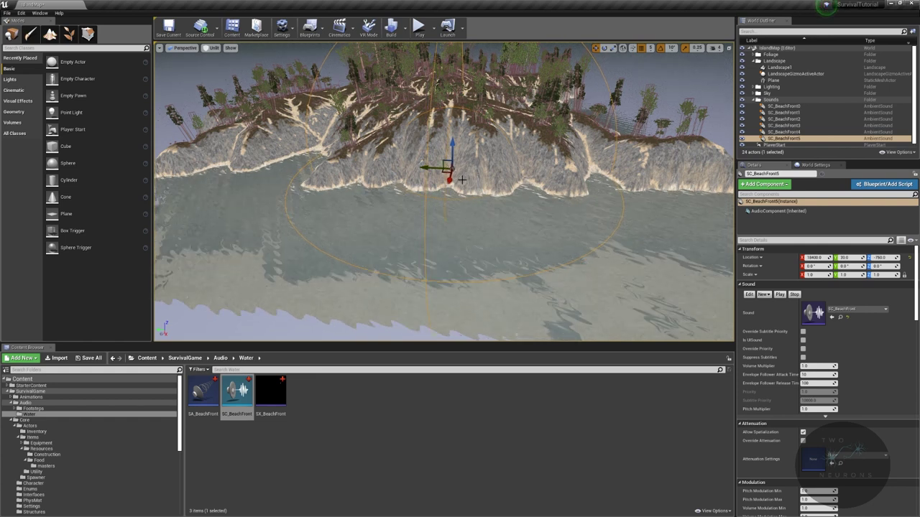
Move the SC_BeachFront5 ambient sound along the X axis to the waterline at the cliff foot and set its X location to 20770
right_drag(462, 186, 409, 181)
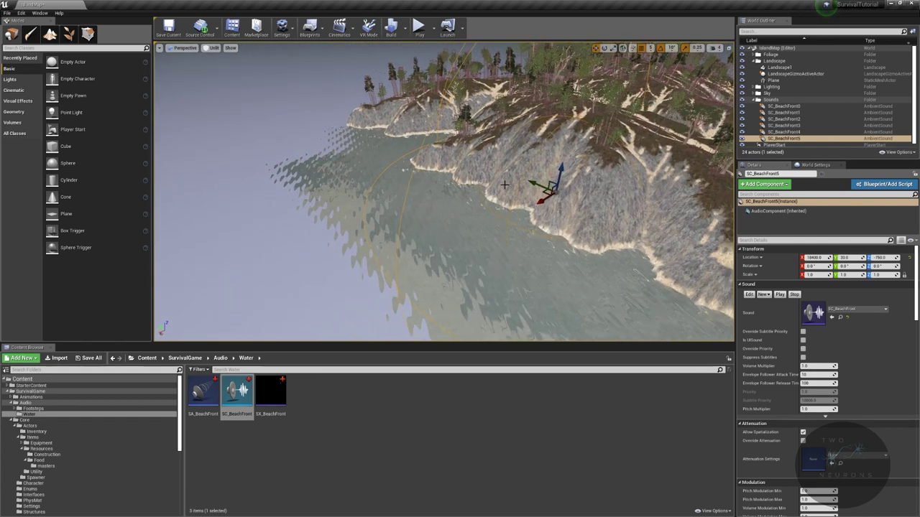
drag(543, 199, 500, 217)
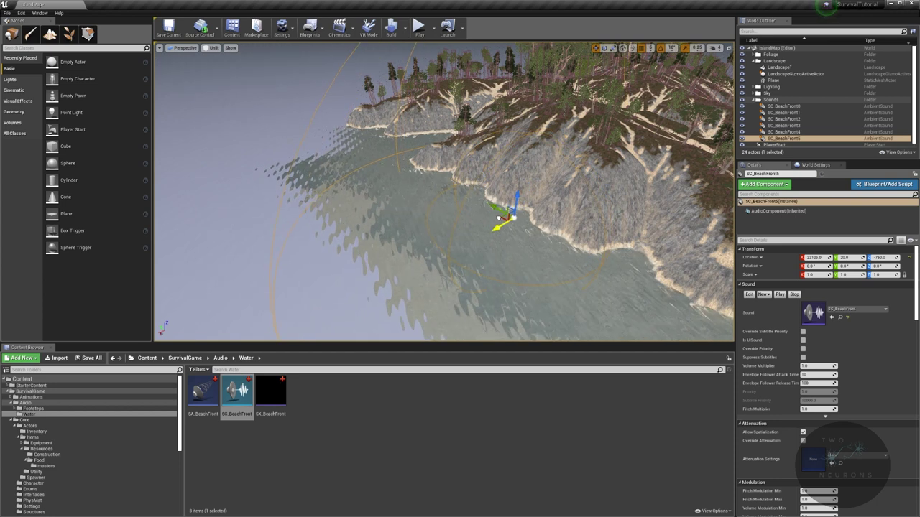
drag(499, 217, 506, 213)
right_drag(554, 209, 525, 218)
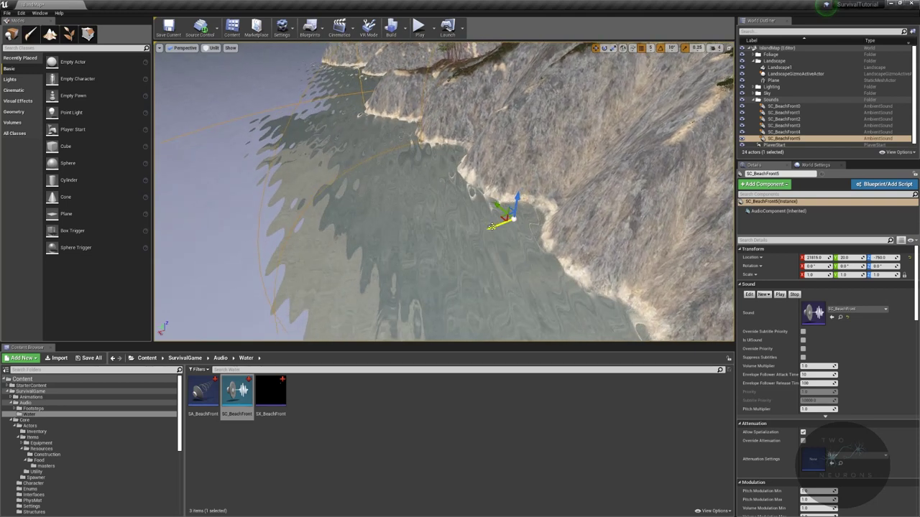
drag(483, 231, 521, 227)
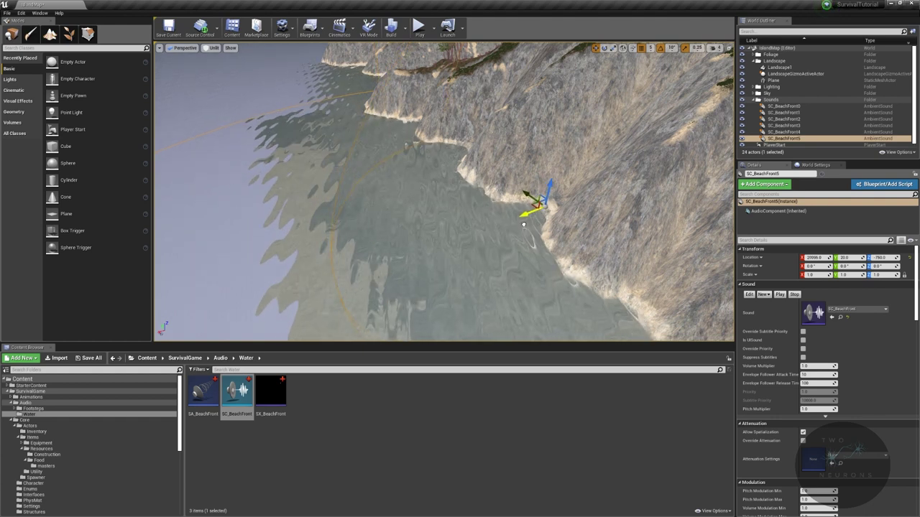
mouse_move(532, 215)
right_down()
mouse_move(557, 216)
mouse_move(542, 213)
right_up()
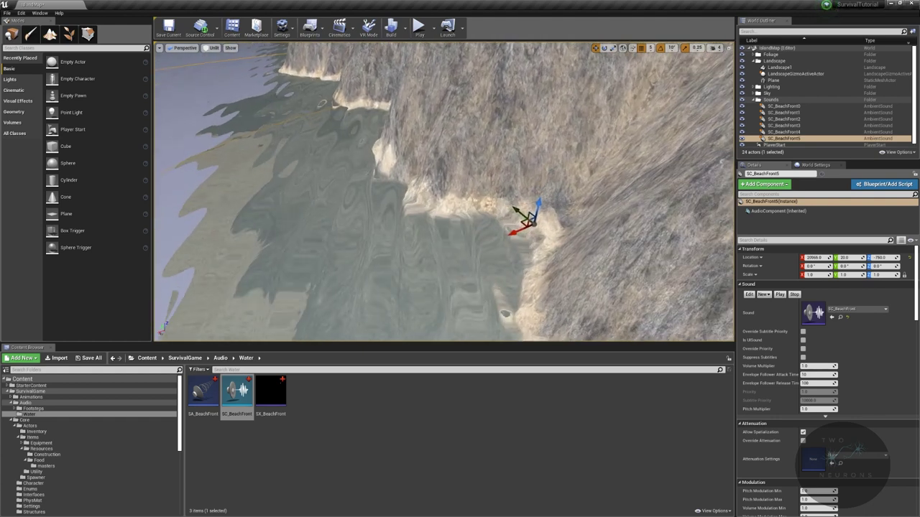
click(816, 257)
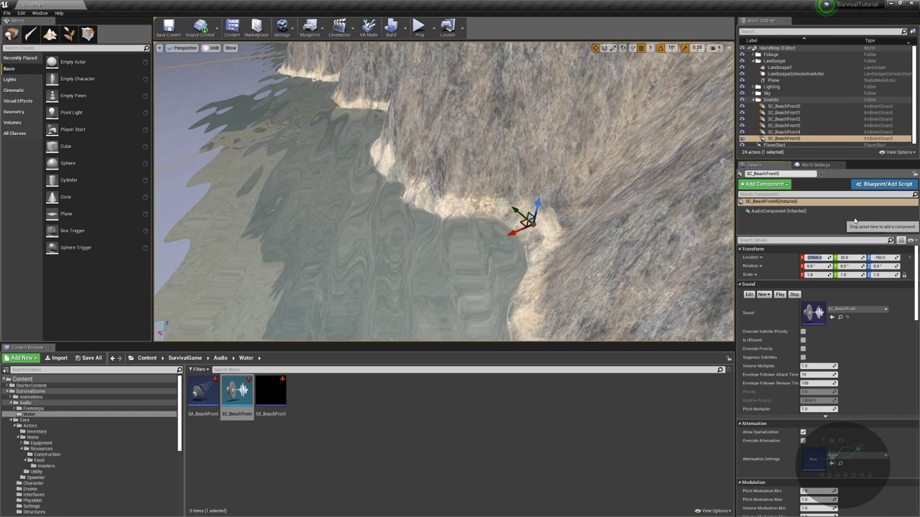
text(20770)
key(Return)
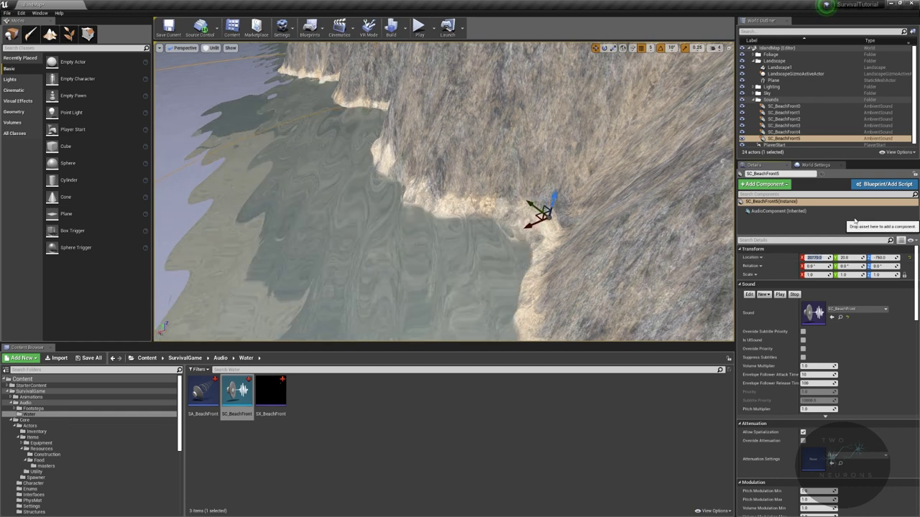
Play the level in the editor and walk from the beach up into the forest to test the beachfront audio
right_drag(519, 172, 630, 165)
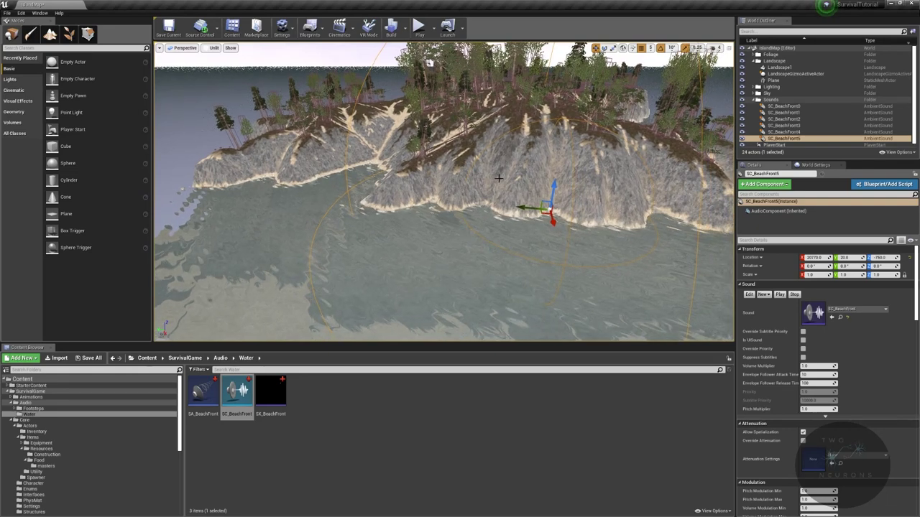
right_drag(496, 143, 520, 153)
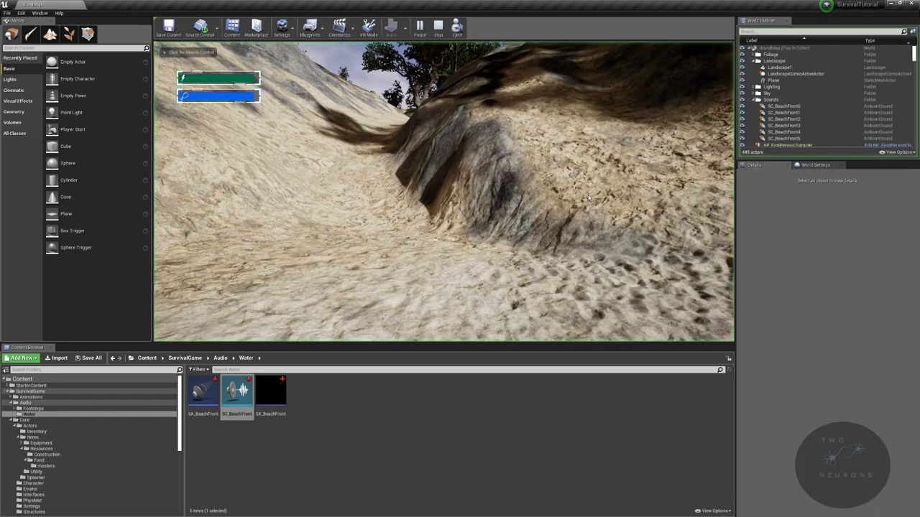
click(588, 196)
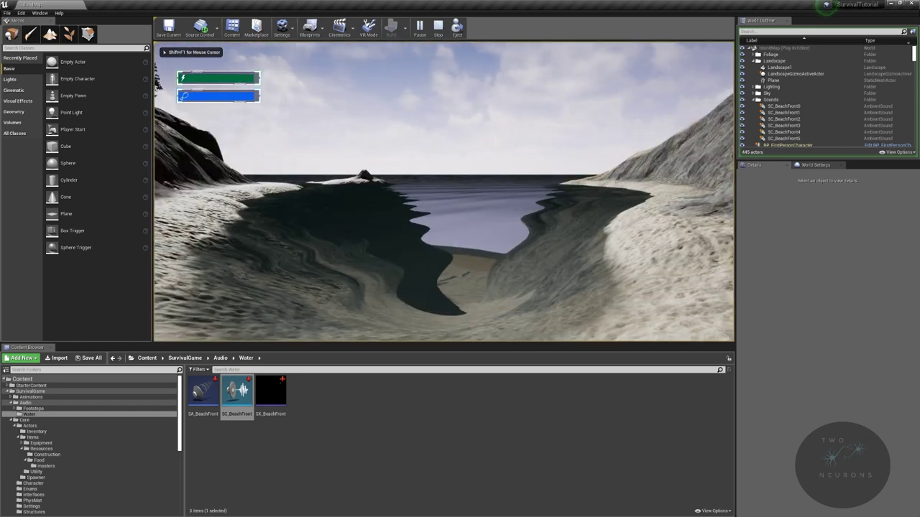
key(w)
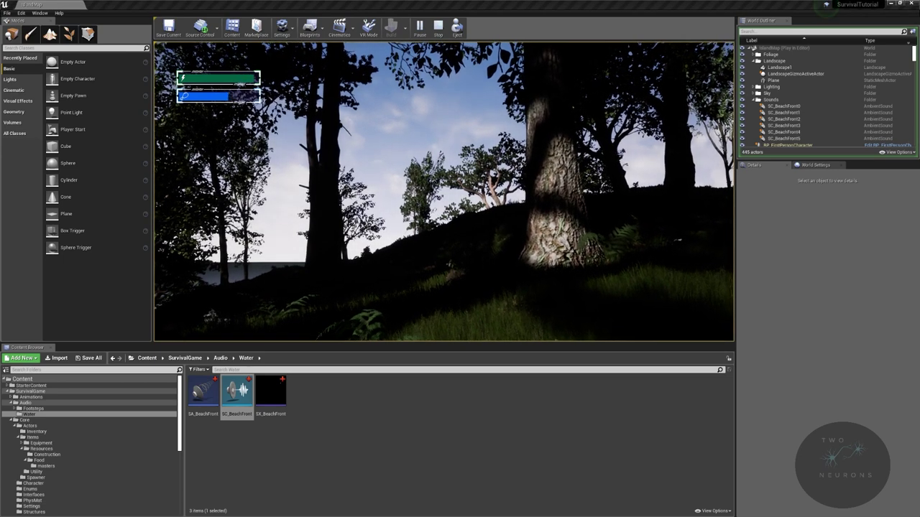
click(653, 279)
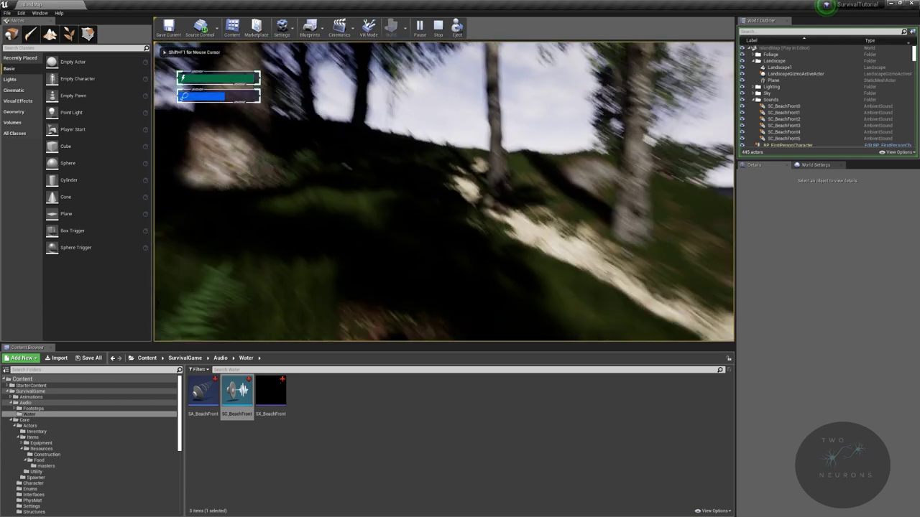